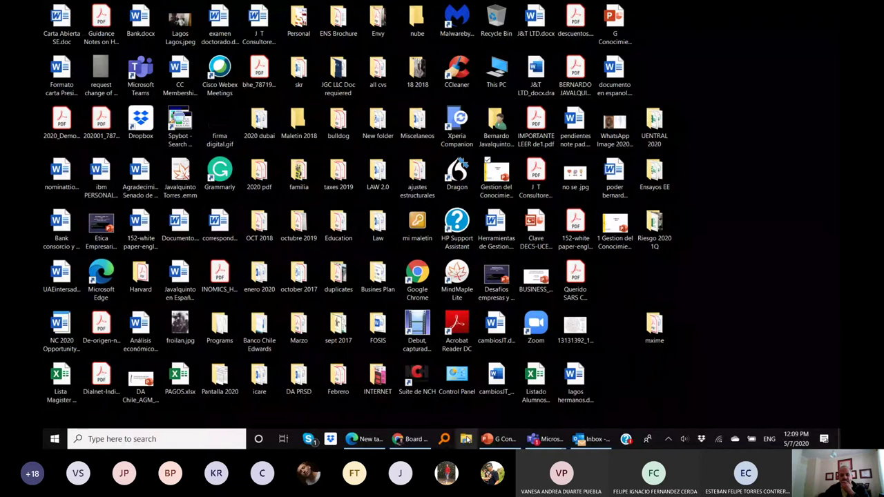
Open the recent file Rentabilidad.xlsm stored in the Downloads folder from File Explorer.
{"action": "left_click", "coordinate": [466, 439]}
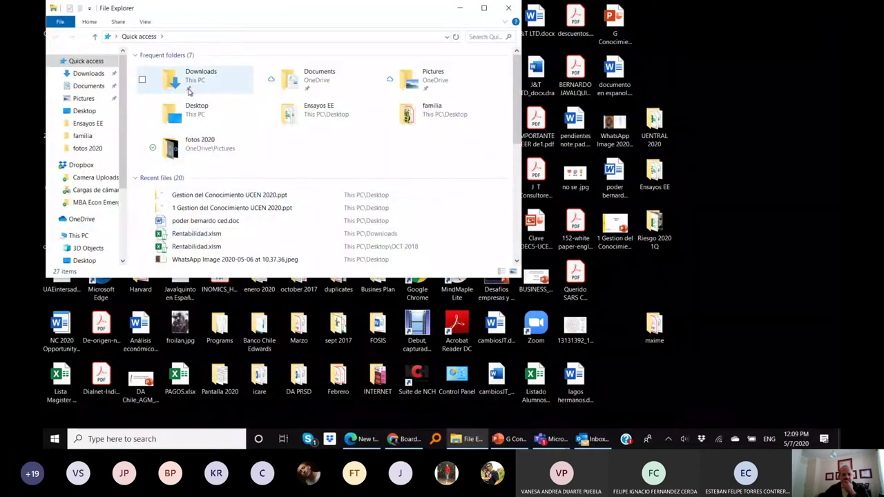
{"action": "left_click", "coordinate": [198, 237]}
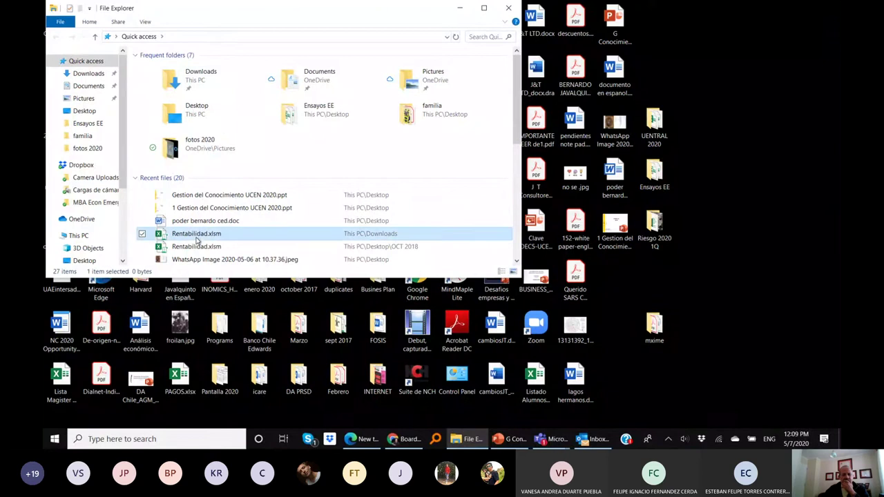
{"action": "double_click", "coordinate": [198, 235]}
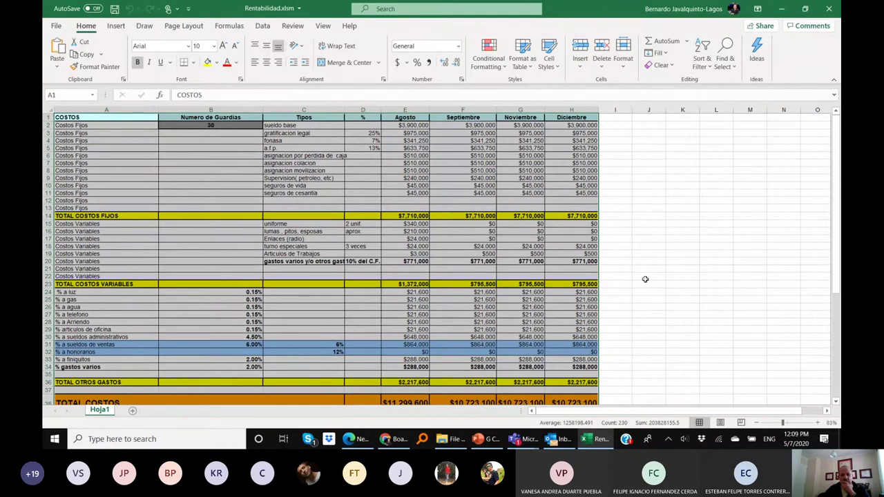
Examine the cost sheet from the number of guards through fixed, variable and other costs to the Rentabilidad % row.
{"action": "scroll", "coordinate": [645, 279], "scroll_direction": "down", "scroll_amount": 1}
{"action": "scroll", "coordinate": [645, 280], "scroll_direction": "up", "scroll_amount": 1}
{"action": "scroll", "coordinate": [645, 279], "scroll_direction": "down", "scroll_amount": 6}
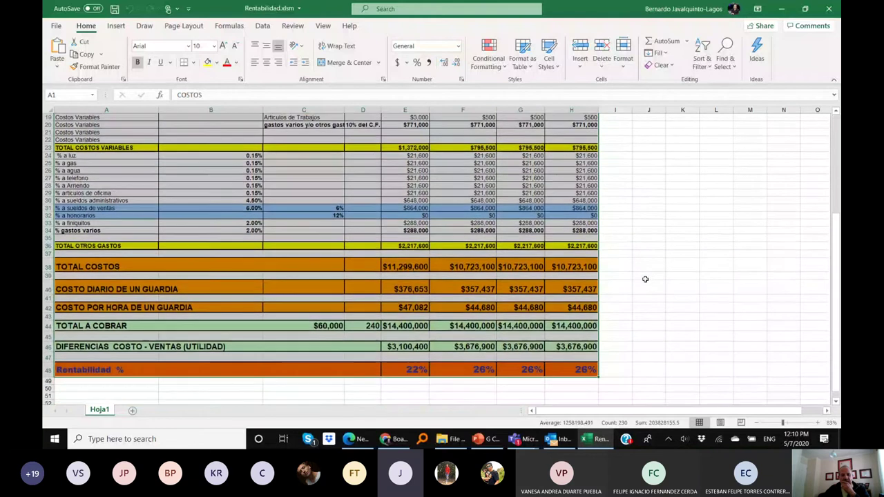
{"action": "scroll", "coordinate": [645, 279], "scroll_direction": "up", "scroll_amount": 1}
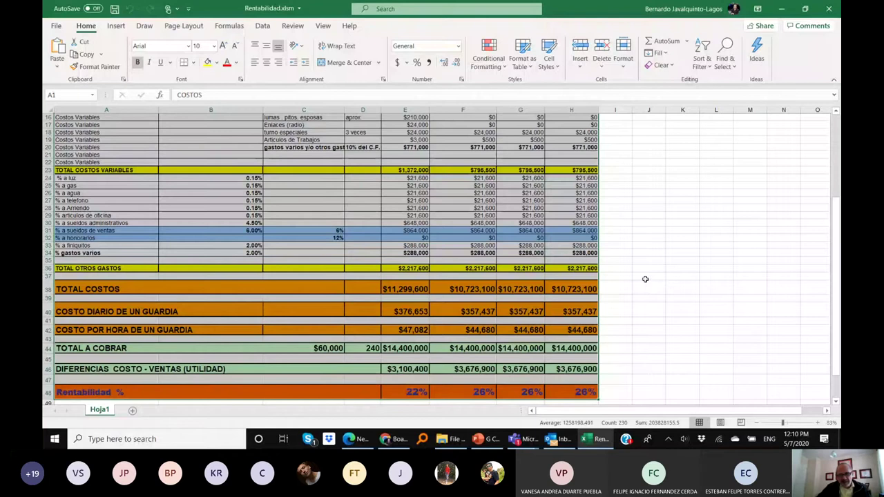
{"action": "scroll", "coordinate": [677, 290], "scroll_direction": "up", "scroll_amount": 3}
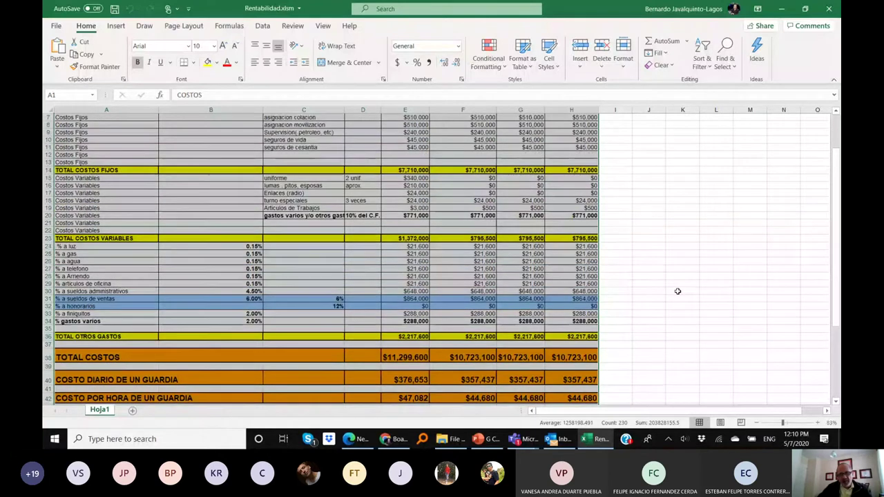
{"action": "scroll", "coordinate": [677, 291], "scroll_direction": "up", "scroll_amount": 2}
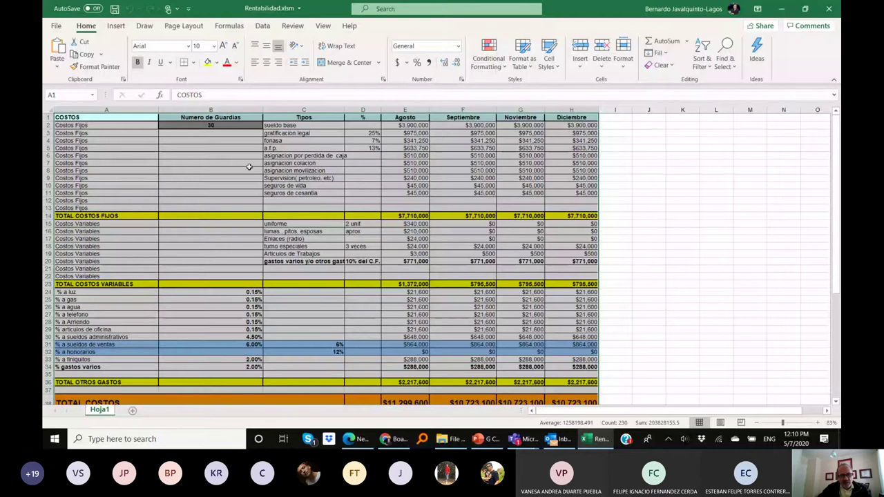
{"action": "left_click", "coordinate": [199, 125]}
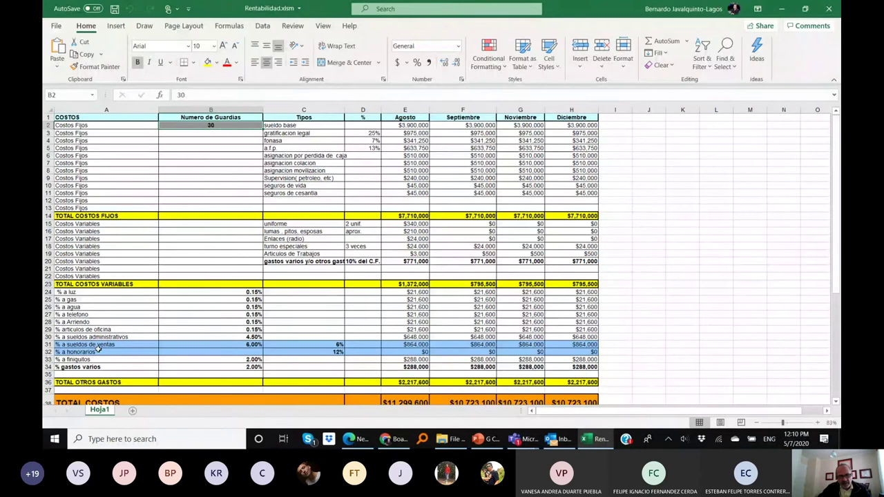
{"action": "scroll", "coordinate": [121, 344], "scroll_direction": "down", "scroll_amount": 1}
{"action": "scroll", "coordinate": [121, 344], "scroll_direction": "down", "scroll_amount": 1}
{"action": "scroll", "coordinate": [282, 316], "scroll_direction": "down", "scroll_amount": 1}
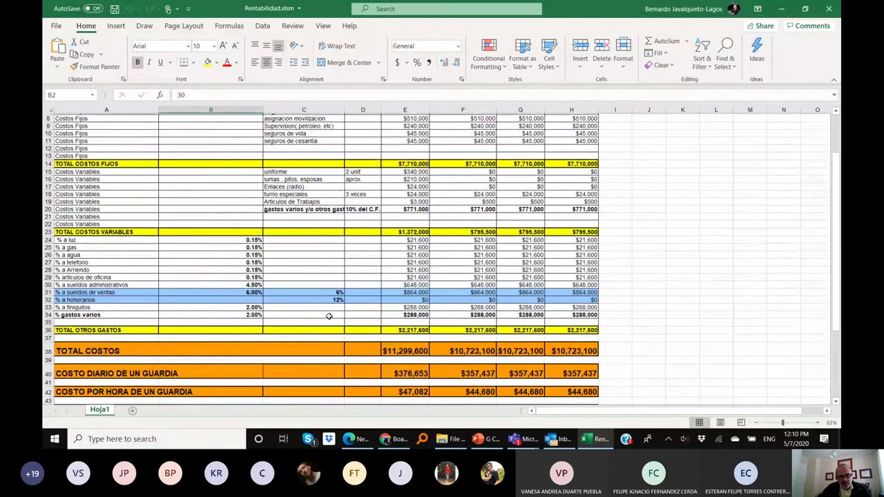
{"action": "scroll", "coordinate": [328, 316], "scroll_direction": "down", "scroll_amount": 1}
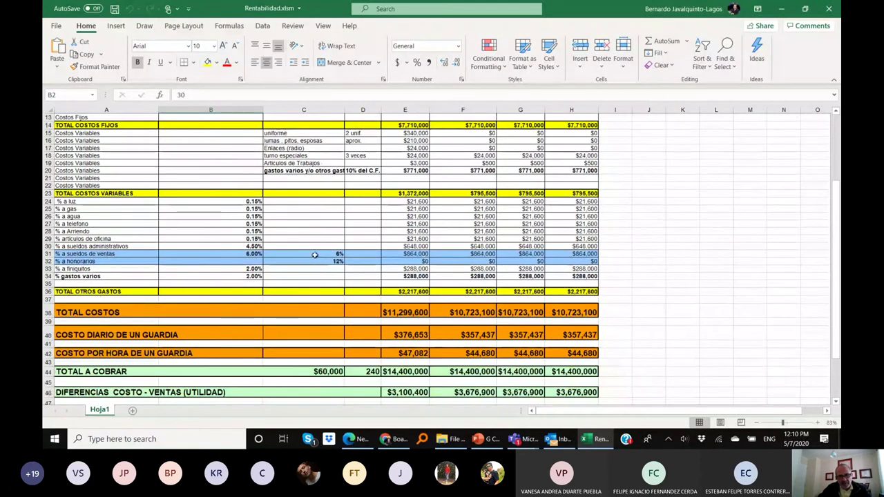
{"action": "scroll", "coordinate": [314, 255], "scroll_direction": "down", "scroll_amount": 1}
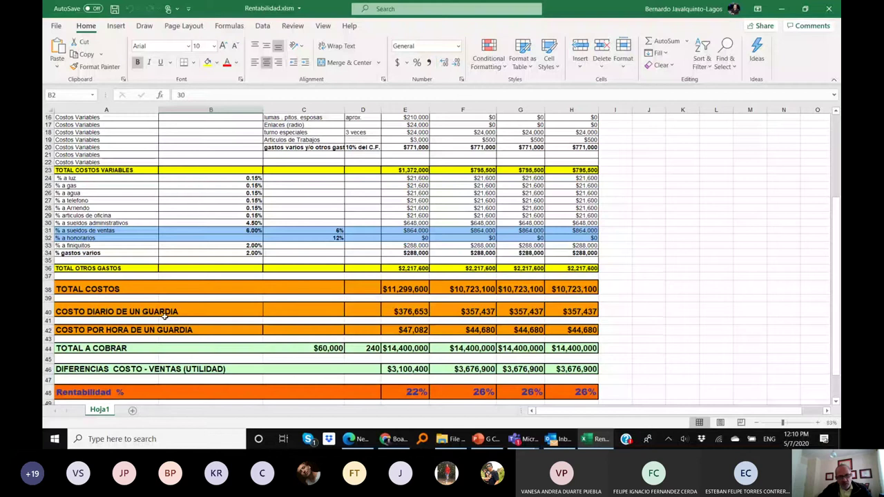
{"action": "scroll", "coordinate": [169, 314], "scroll_direction": "down", "scroll_amount": 2}
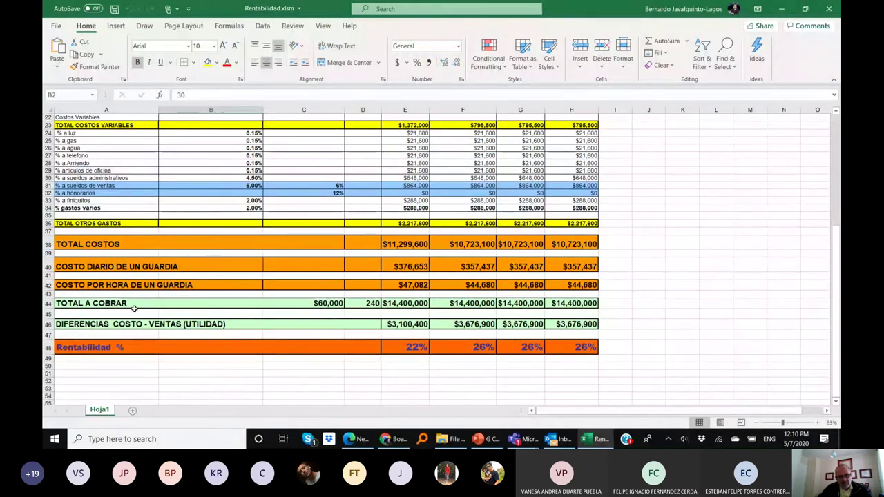
{"action": "scroll", "coordinate": [128, 307], "scroll_direction": "down", "scroll_amount": 1}
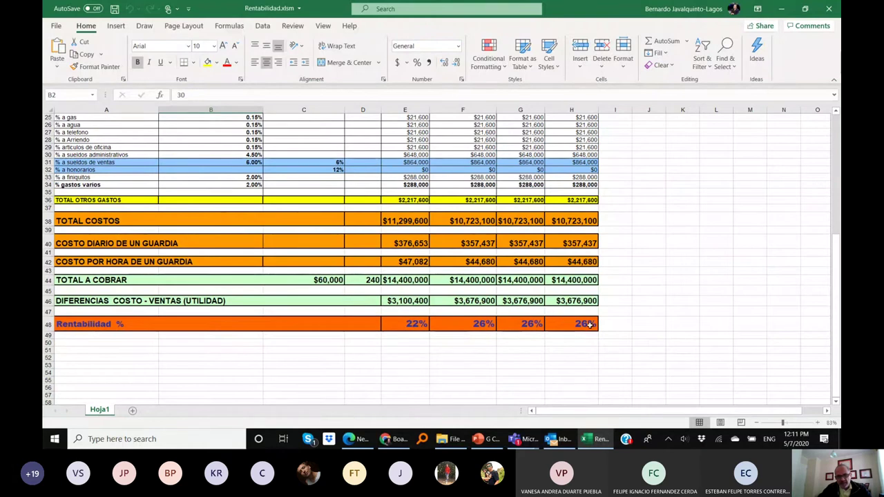
{"action": "scroll", "coordinate": [590, 324], "scroll_direction": "up", "scroll_amount": 1}
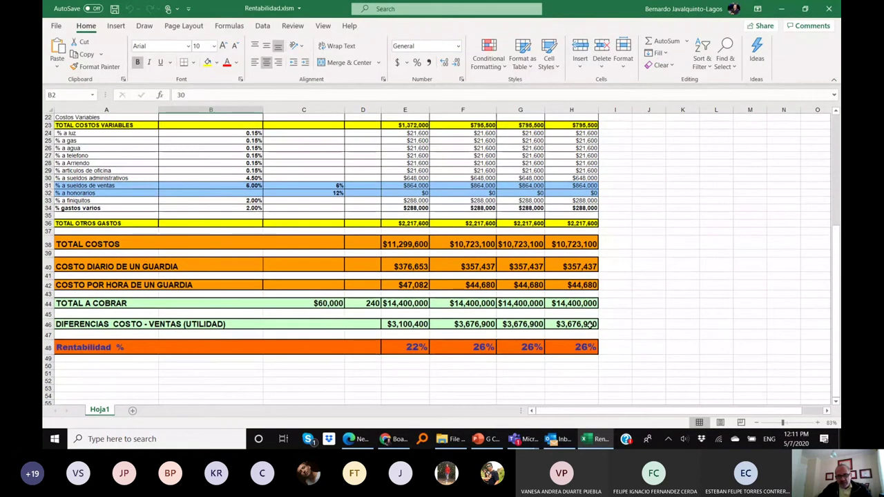
Set the number of guards in B2 to 1 and check the recalculated costs, utility and Rentabilidad %.
{"action": "scroll", "coordinate": [589, 324], "scroll_direction": "up", "scroll_amount": 7}
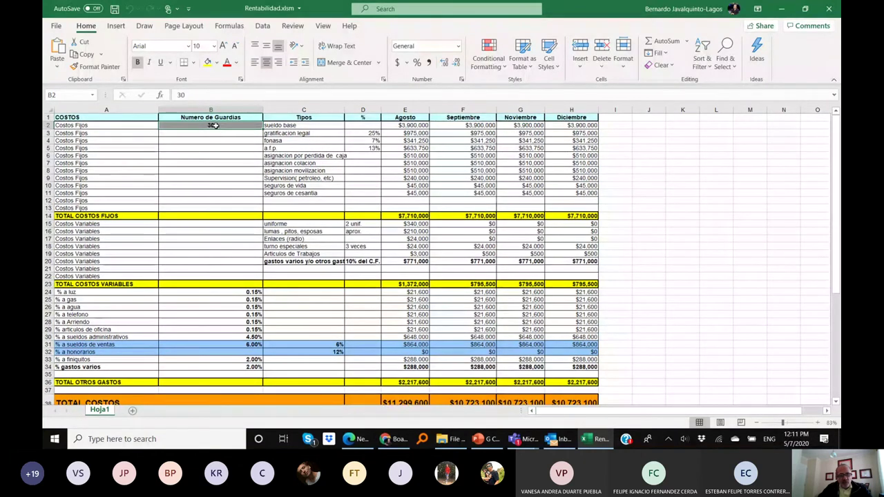
{"action": "type", "text": "1"}
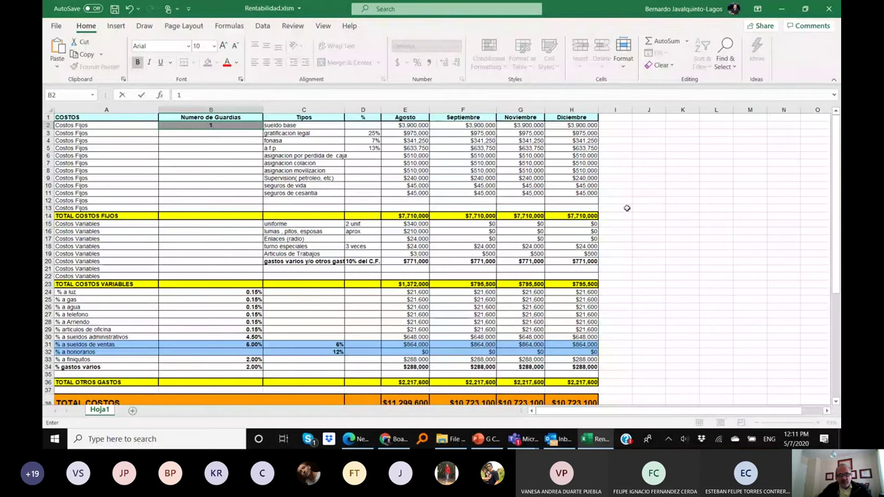
{"action": "left_click", "coordinate": [650, 215]}
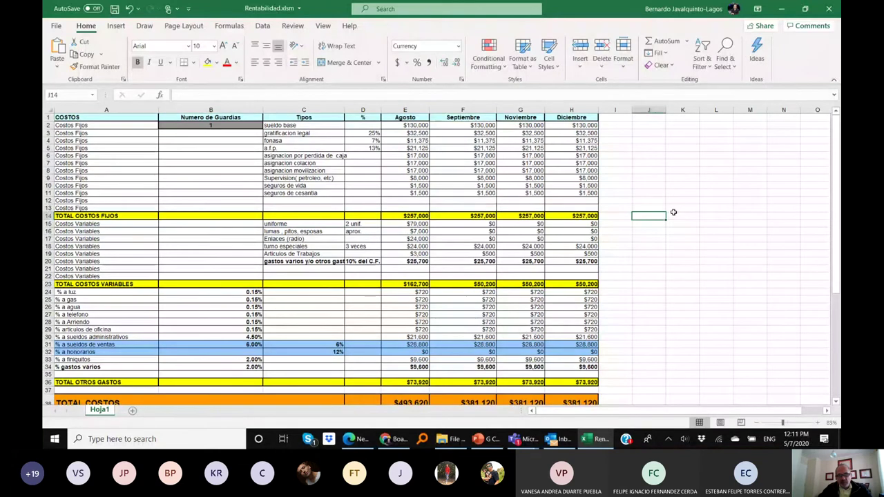
{"action": "scroll", "coordinate": [674, 212], "scroll_direction": "down", "scroll_amount": 4}
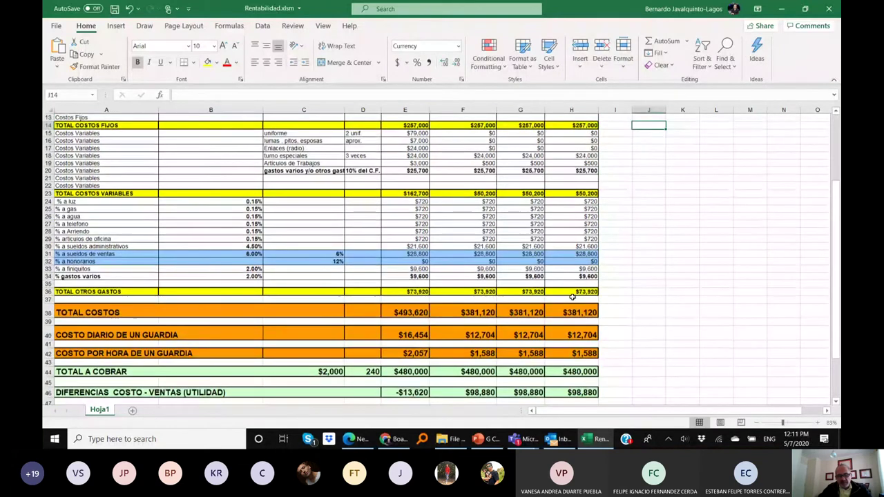
{"action": "scroll", "coordinate": [572, 296], "scroll_direction": "down", "scroll_amount": 3}
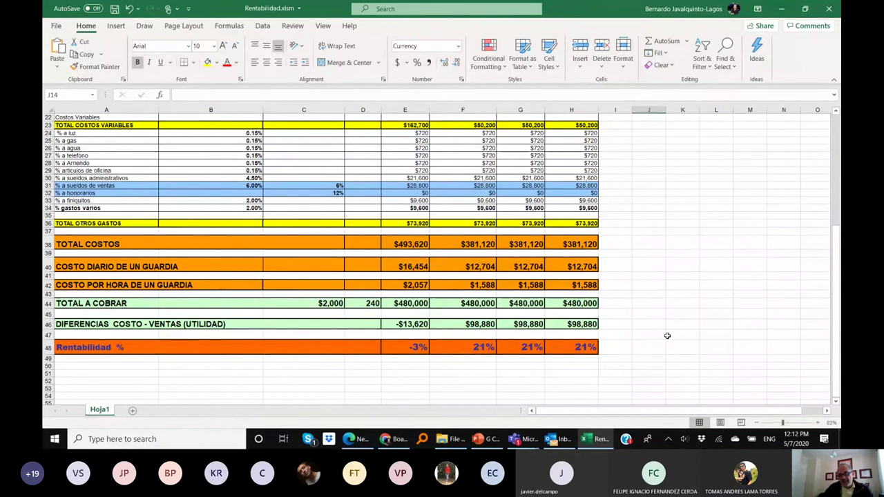
Set the number of guards in B2 to 10.
{"action": "scroll", "coordinate": [668, 336], "scroll_direction": "up", "scroll_amount": 7}
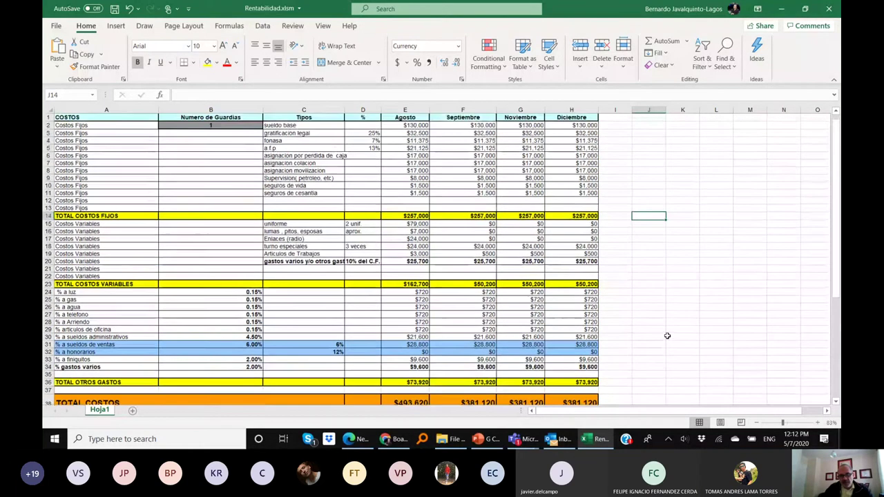
{"action": "left_click", "coordinate": [205, 125]}
{"action": "type", "text": "1"}
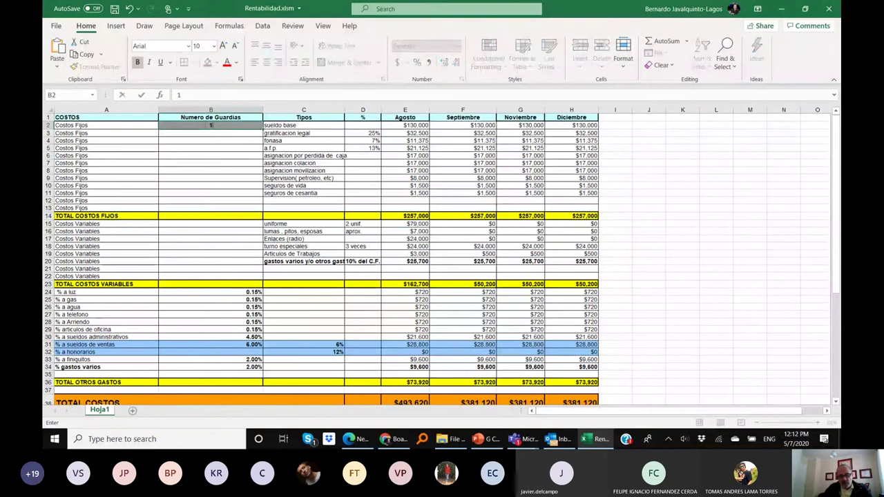
{"action": "type", "text": "0"}
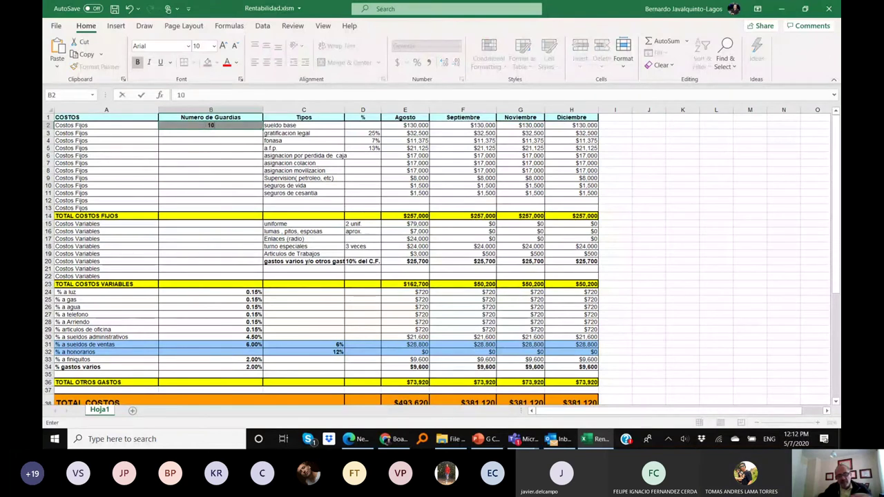
{"action": "left_click", "coordinate": [221, 150]}
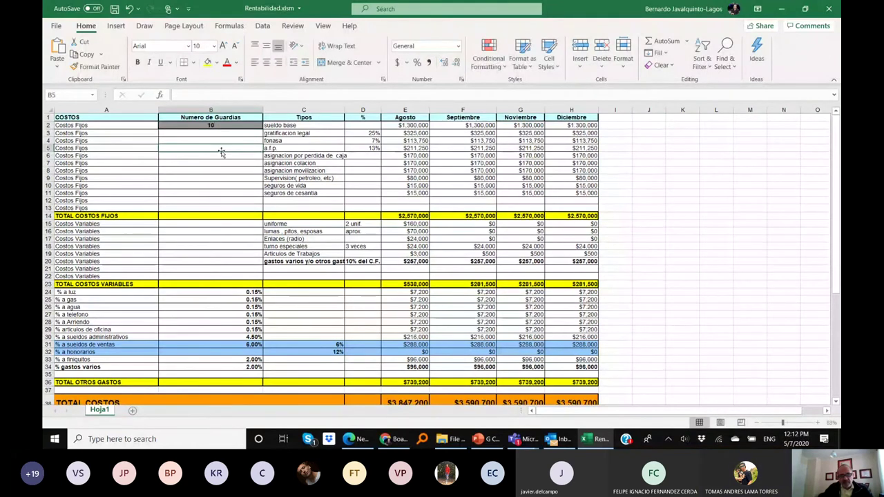
Examine the monthly costs, total to charge, utility and Rentabilidad % calculated for 10 guards.
{"action": "scroll", "coordinate": [768, 234], "scroll_direction": "down", "scroll_amount": 3}
{"action": "scroll", "coordinate": [768, 234], "scroll_direction": "down", "scroll_amount": 5}
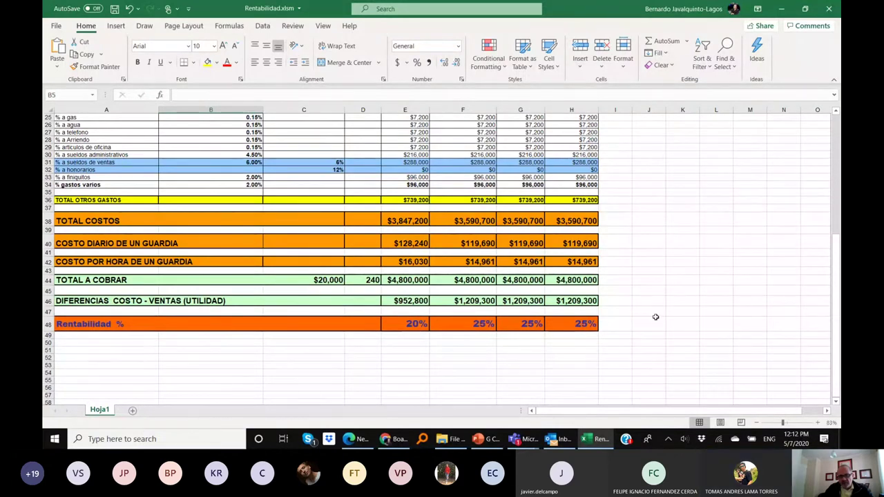
{"action": "scroll", "coordinate": [656, 317], "scroll_direction": "up", "scroll_amount": 6}
{"action": "scroll", "coordinate": [655, 317], "scroll_direction": "up", "scroll_amount": 2}
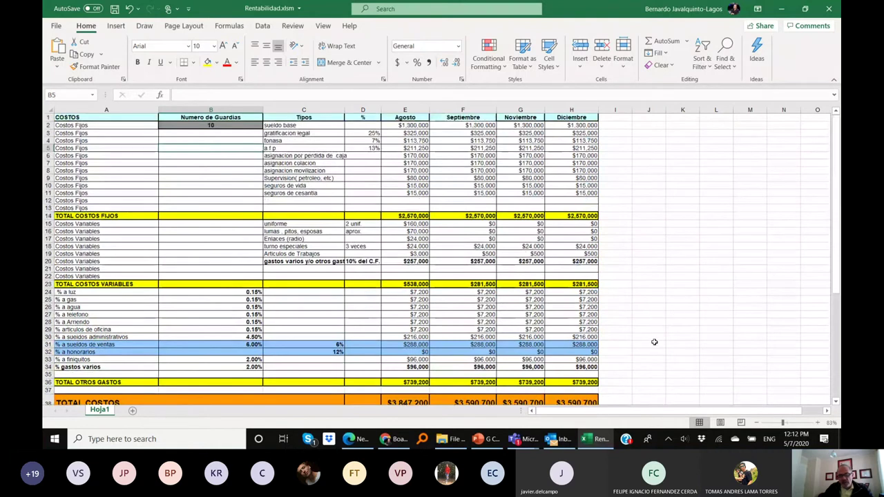
{"action": "scroll", "coordinate": [655, 342], "scroll_direction": "down", "scroll_amount": 3}
{"action": "scroll", "coordinate": [655, 342], "scroll_direction": "down", "scroll_amount": 3}
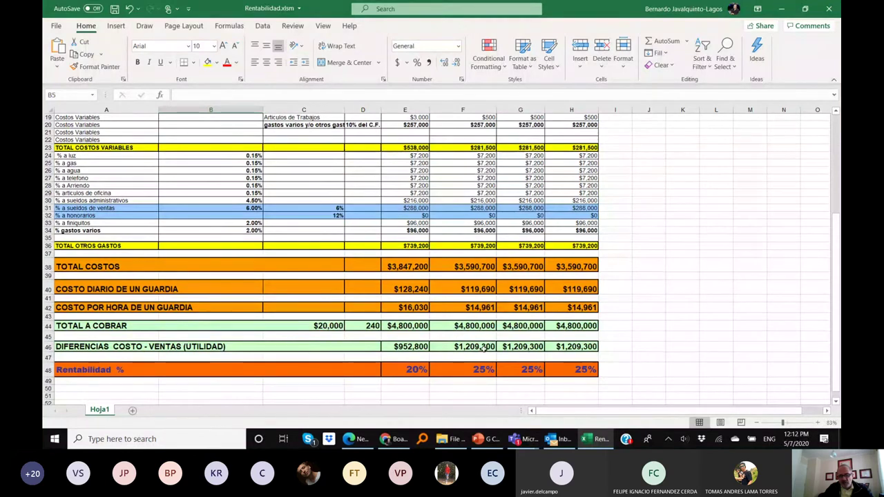
{"action": "scroll", "coordinate": [686, 341], "scroll_direction": "up", "scroll_amount": 5}
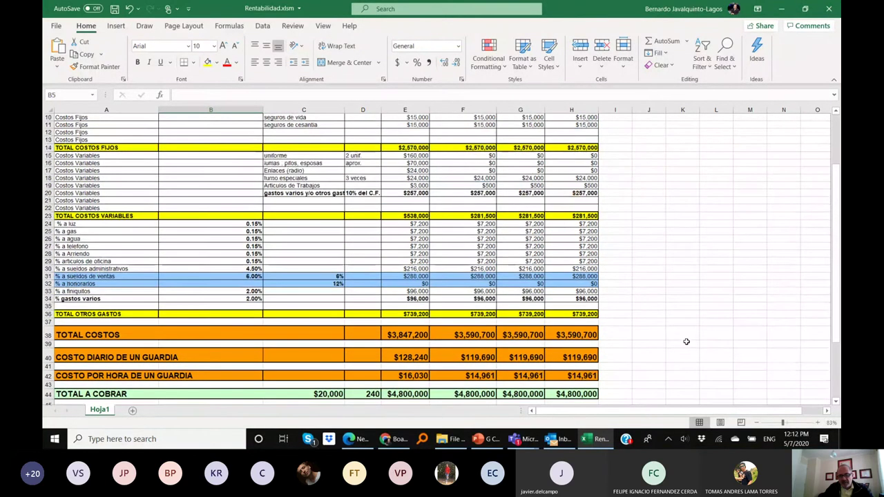
{"action": "scroll", "coordinate": [687, 342], "scroll_direction": "down", "scroll_amount": 5}
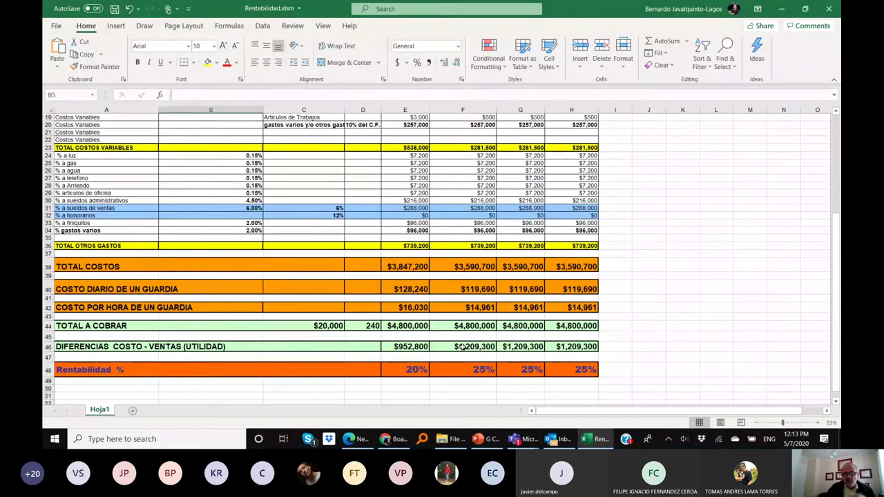
{"action": "scroll", "coordinate": [547, 332], "scroll_direction": "up", "scroll_amount": 5}
{"action": "scroll", "coordinate": [547, 332], "scroll_direction": "down", "scroll_amount": 3}
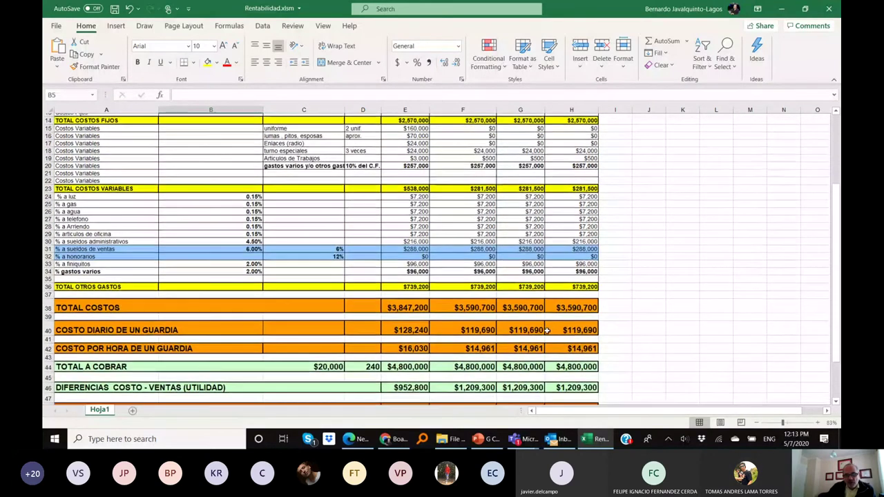
Set the number of guards in B2 to 100 and review the totals down to the Rentabilidad % row.
{"action": "scroll", "coordinate": [548, 331], "scroll_direction": "up", "scroll_amount": 1}
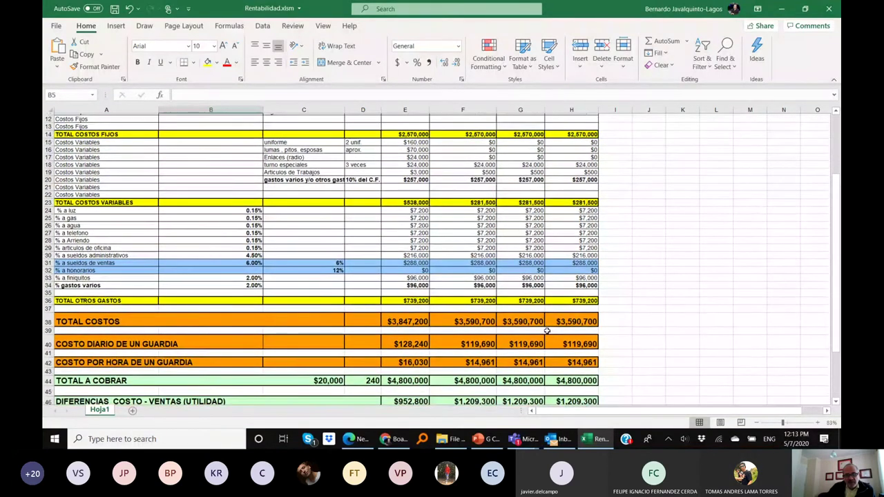
{"action": "scroll", "coordinate": [547, 331], "scroll_direction": "up", "scroll_amount": 4}
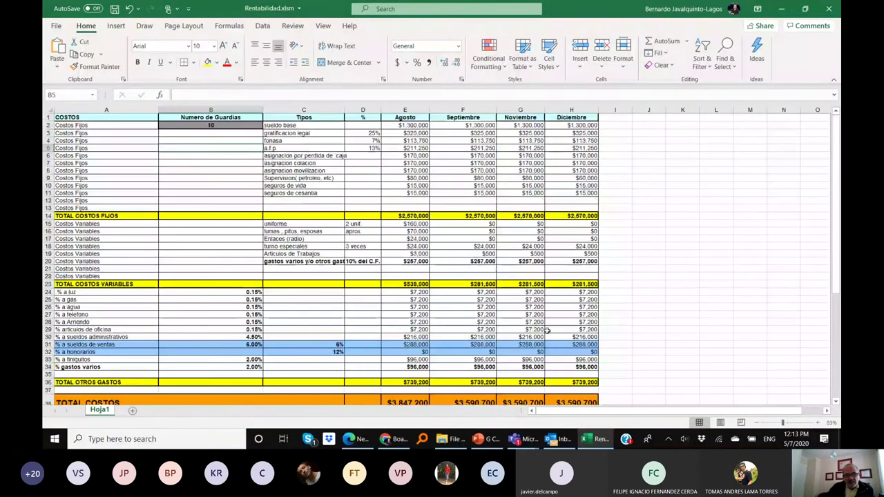
{"action": "left_click", "coordinate": [195, 125]}
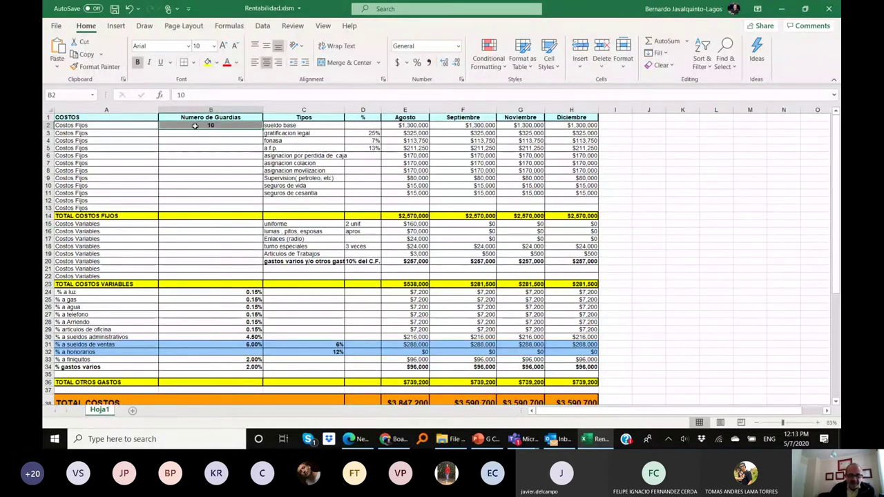
{"action": "type", "text": "100"}
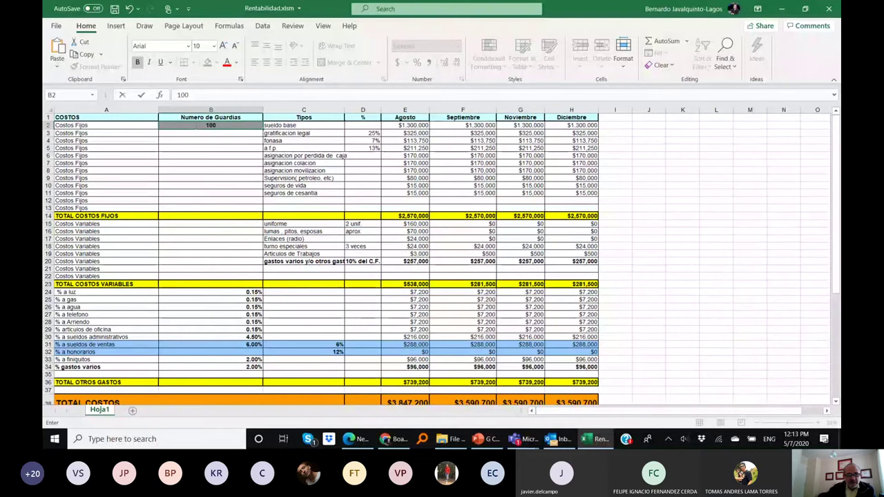
{"action": "left_click", "coordinate": [205, 155]}
{"action": "scroll", "coordinate": [777, 187], "scroll_direction": "down", "scroll_amount": 4}
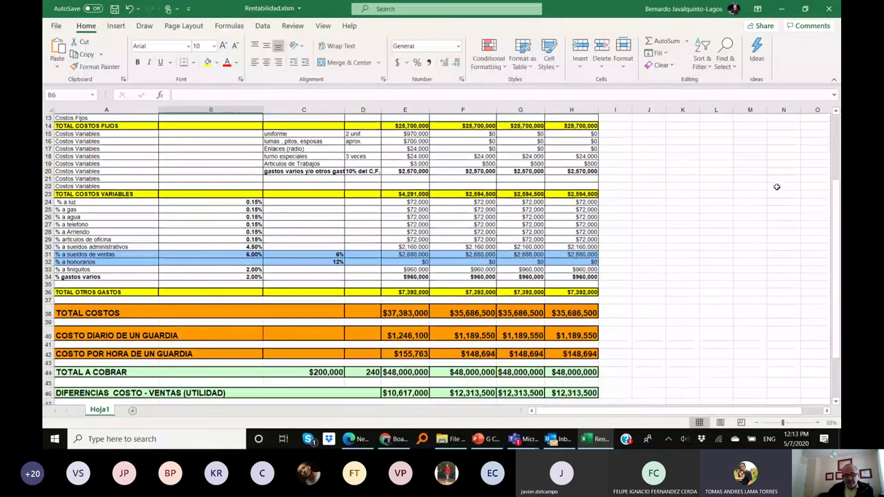
{"action": "scroll", "coordinate": [776, 186], "scroll_direction": "down", "scroll_amount": 3}
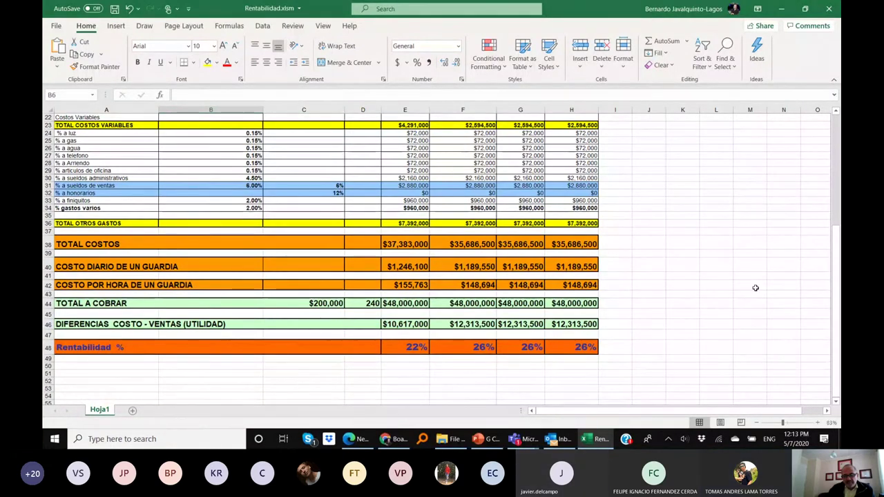
Review the fixed and variable costs, total to charge, utility and Rentabilidad % rows for 100 guards.
{"action": "scroll", "coordinate": [756, 288], "scroll_direction": "up", "scroll_amount": 3}
{"action": "scroll", "coordinate": [756, 288], "scroll_direction": "up", "scroll_amount": 4}
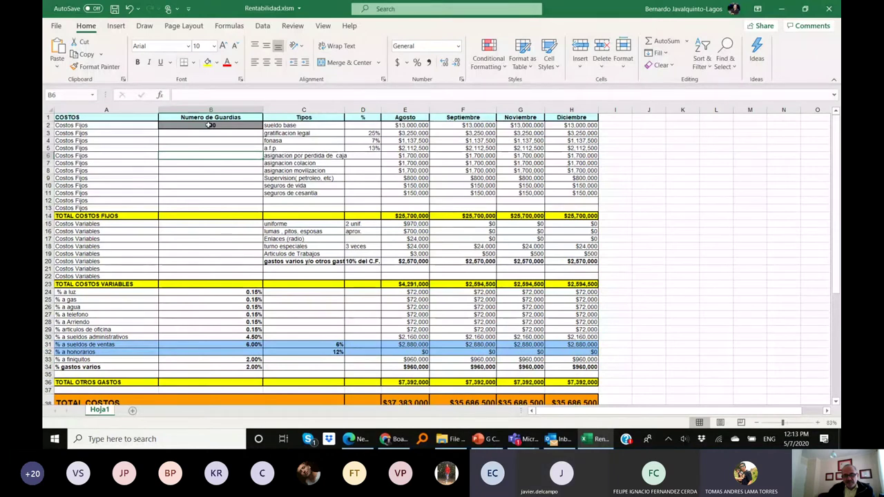
{"action": "scroll", "coordinate": [755, 226], "scroll_direction": "down", "scroll_amount": 4}
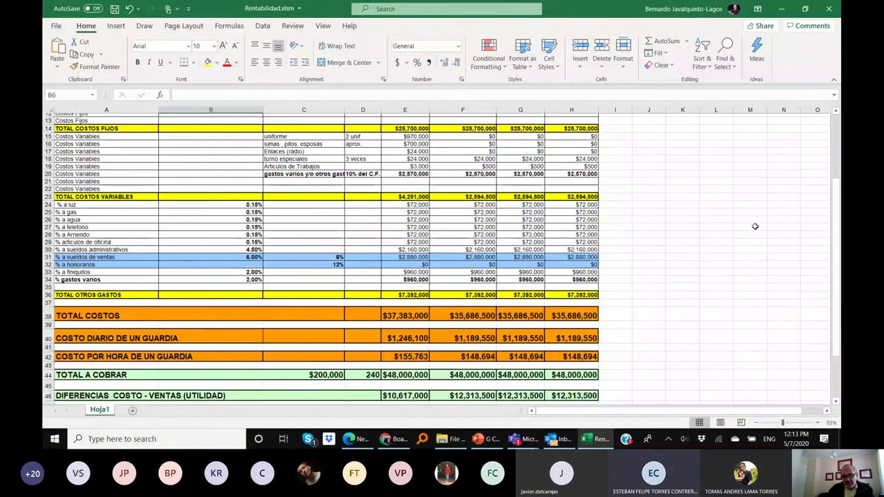
{"action": "scroll", "coordinate": [755, 227], "scroll_direction": "down", "scroll_amount": 5}
{"action": "scroll", "coordinate": [755, 227], "scroll_direction": "up", "scroll_amount": 5}
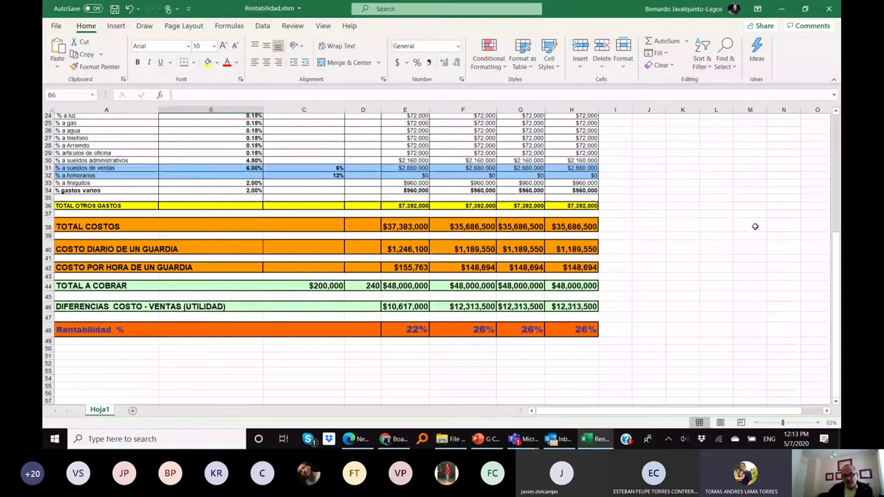
{"action": "scroll", "coordinate": [755, 226], "scroll_direction": "down", "scroll_amount": 5}
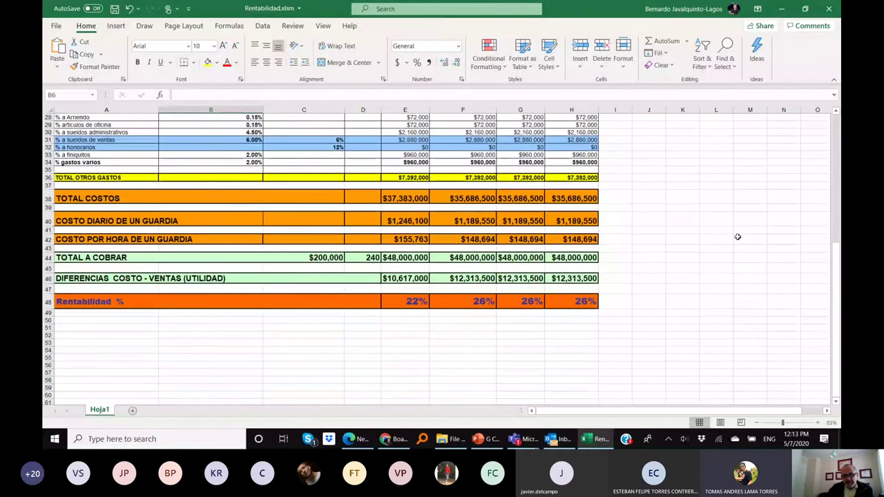
Set the number of guards in B2 to 10 and check the recalculated totals and Rentabilidad %.
{"action": "scroll", "coordinate": [207, 217], "scroll_direction": "up", "scroll_amount": 9}
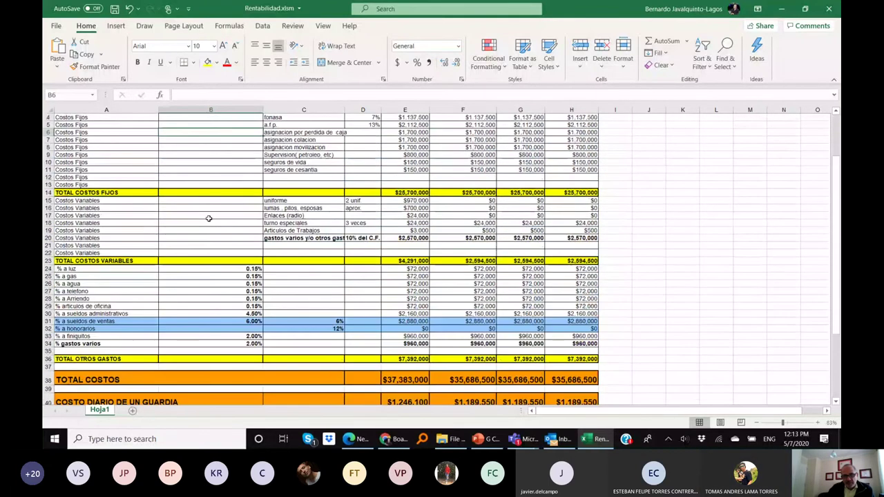
{"action": "left_click", "coordinate": [209, 125]}
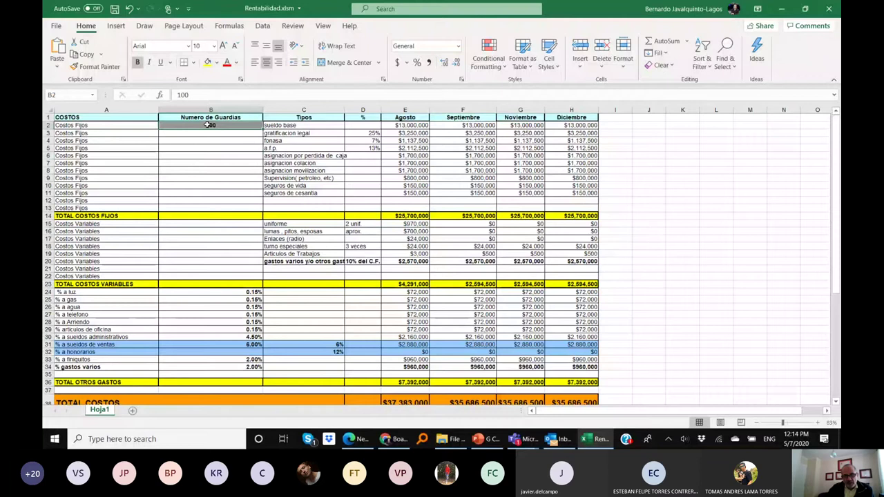
{"action": "type", "text": "10"}
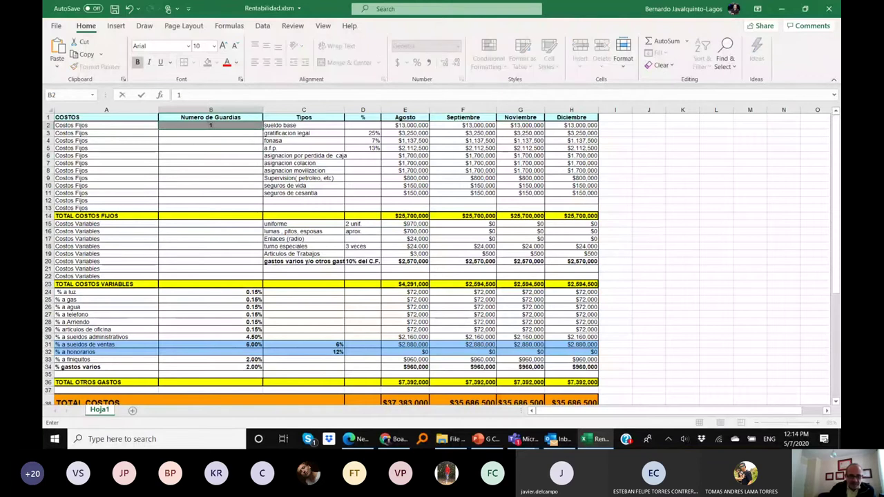
{"action": "left_click", "coordinate": [210, 141]}
{"action": "scroll", "coordinate": [640, 225], "scroll_direction": "down", "scroll_amount": 2}
{"action": "scroll", "coordinate": [640, 226], "scroll_direction": "down", "scroll_amount": 4}
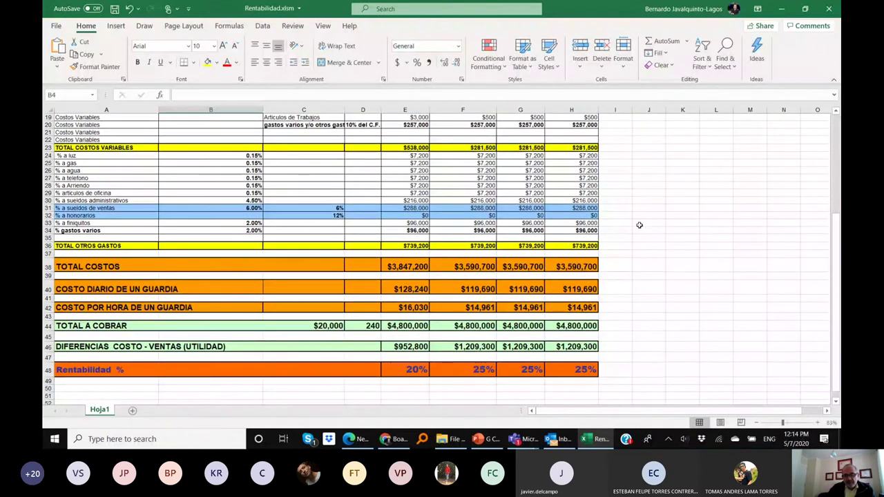
Set the number of guards in B2 back to 100 and check the Rentabilidad % row.
{"action": "scroll", "coordinate": [640, 226], "scroll_direction": "up", "scroll_amount": 6}
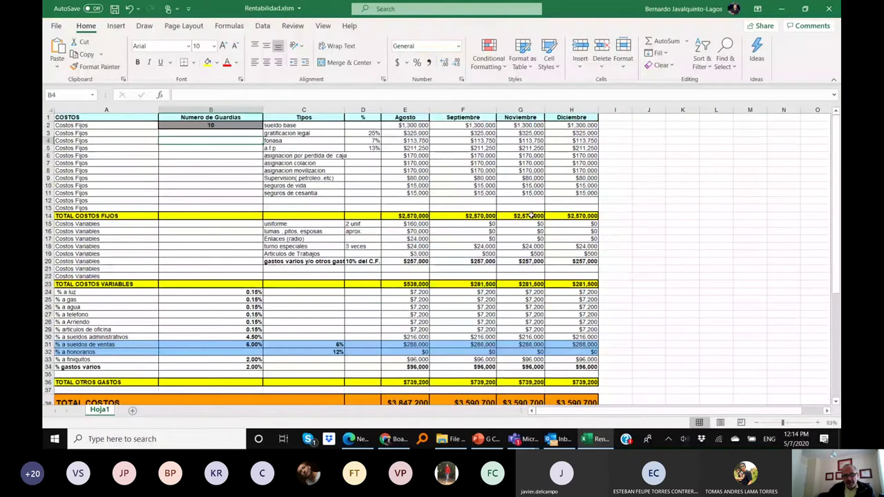
{"action": "left_click", "coordinate": [213, 125]}
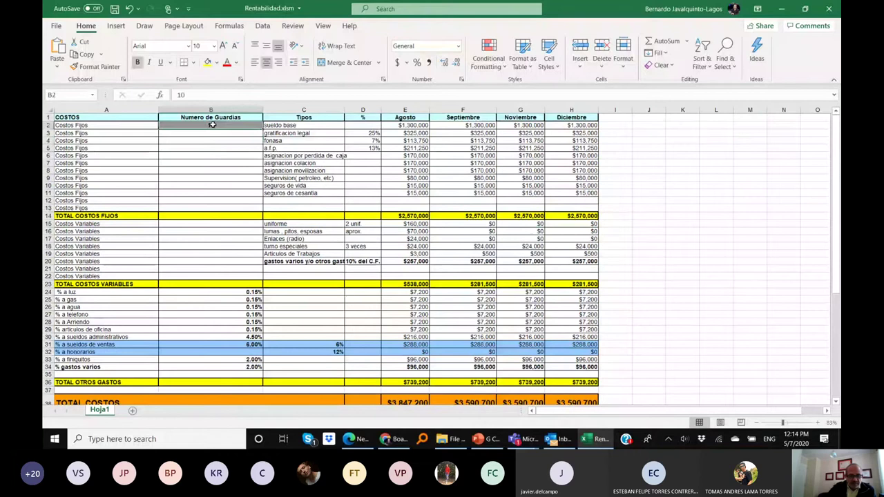
{"action": "type", "text": "10"}
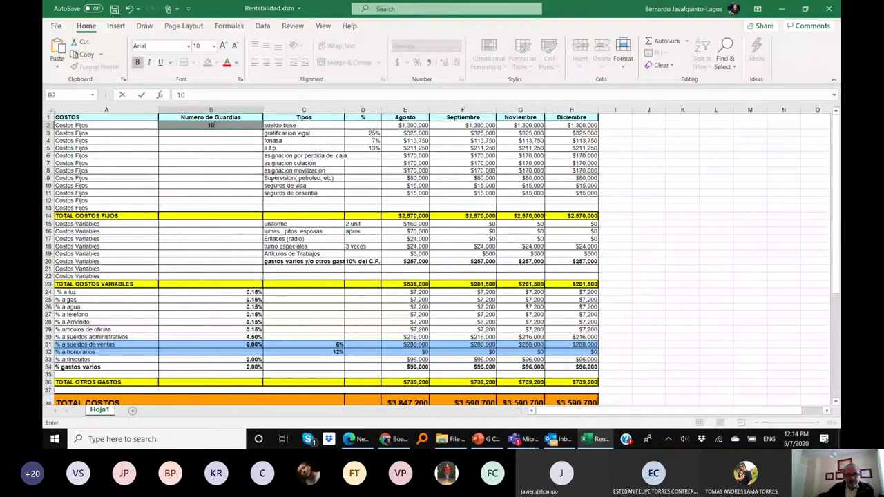
{"action": "left_click", "coordinate": [240, 142]}
{"action": "scroll", "coordinate": [540, 374], "scroll_direction": "down", "scroll_amount": 8}
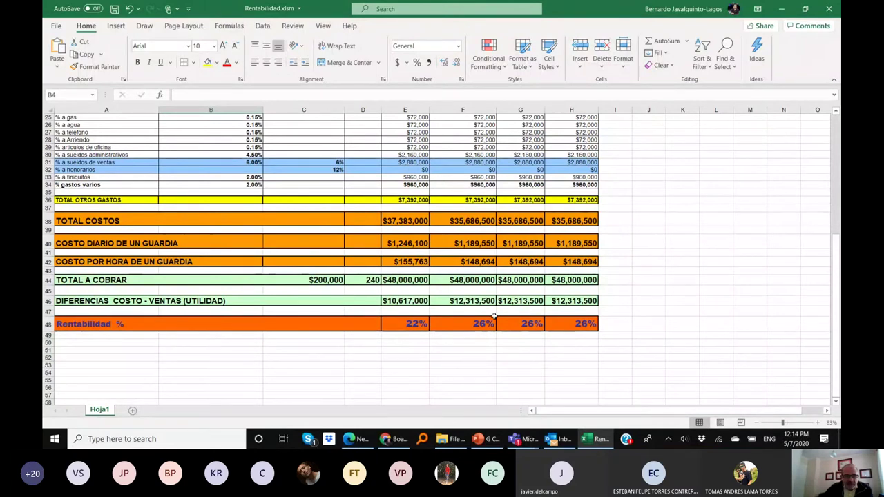
Examine the fixed costs, variable costs, utility and monthly Rentabilidad % for 100 guards, comparing August with the following months.
{"action": "scroll", "coordinate": [496, 314], "scroll_direction": "up", "scroll_amount": 1}
{"action": "scroll", "coordinate": [496, 315], "scroll_direction": "up", "scroll_amount": 5}
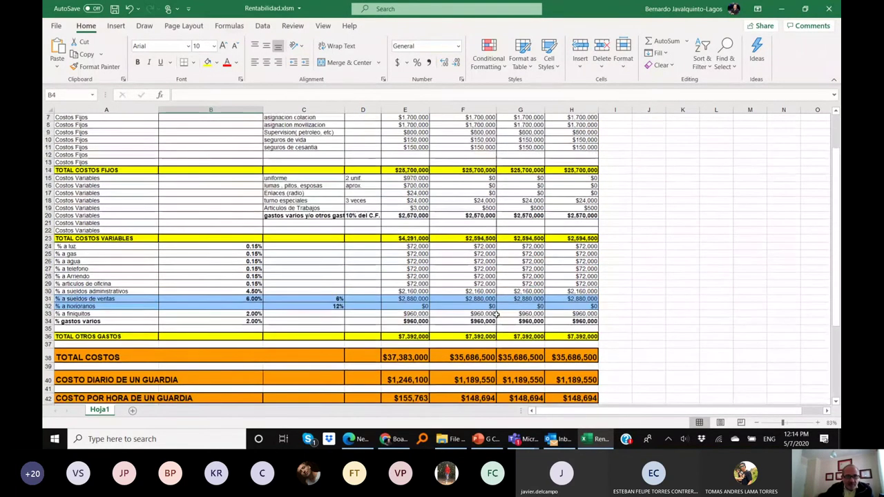
{"action": "scroll", "coordinate": [496, 315], "scroll_direction": "up", "scroll_amount": 1}
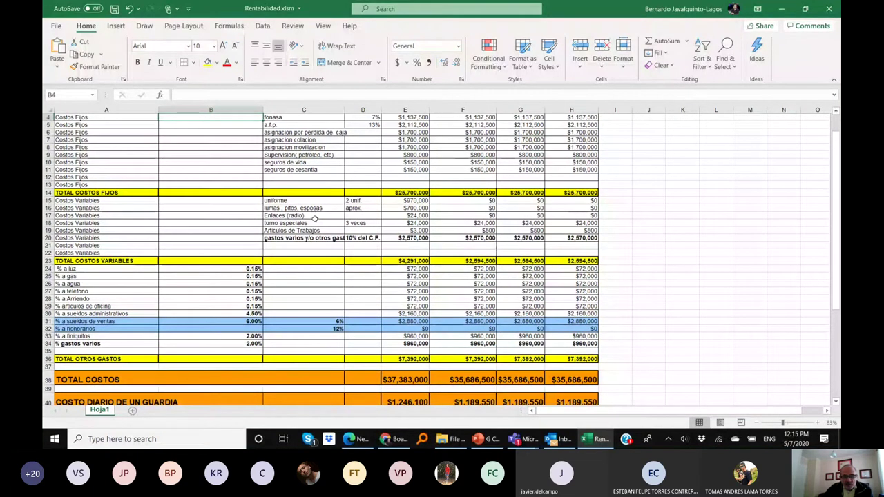
{"action": "scroll", "coordinate": [314, 219], "scroll_direction": "up", "scroll_amount": 1}
{"action": "scroll", "coordinate": [426, 197], "scroll_direction": "down", "scroll_amount": 1}
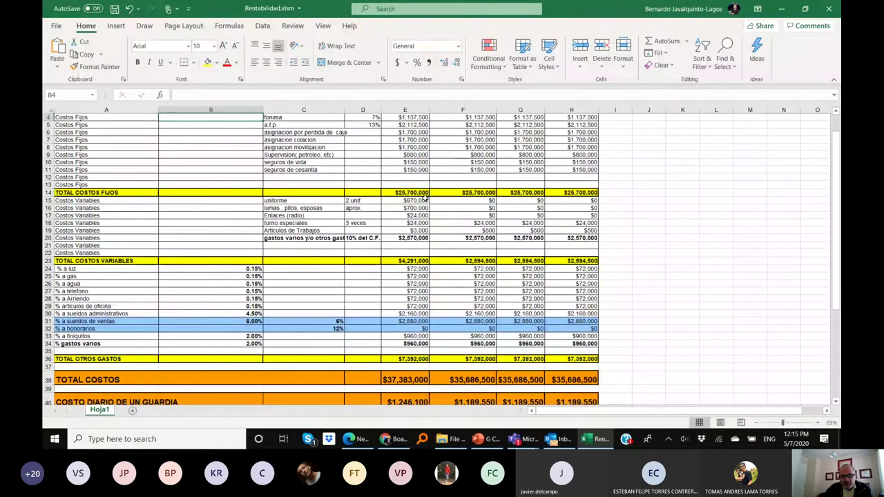
{"action": "scroll", "coordinate": [627, 302], "scroll_direction": "up", "scroll_amount": 1}
{"action": "scroll", "coordinate": [628, 302], "scroll_direction": "down", "scroll_amount": 6}
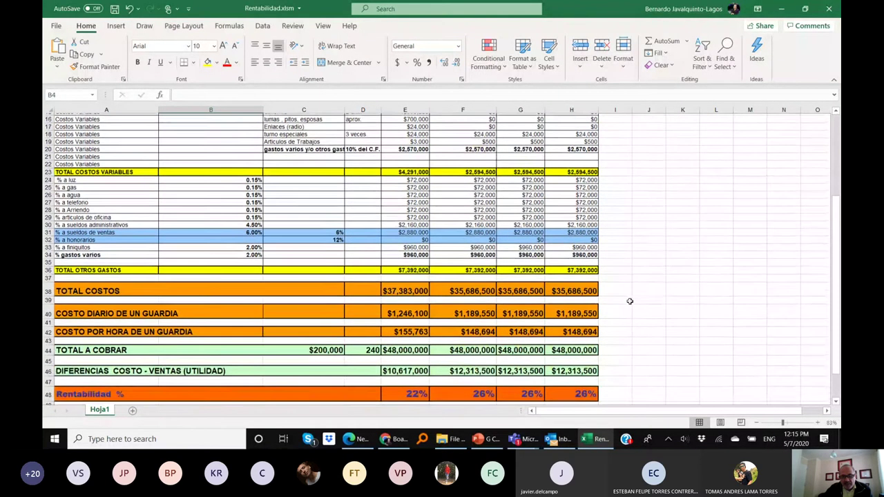
{"action": "scroll", "coordinate": [630, 302], "scroll_direction": "down", "scroll_amount": 1}
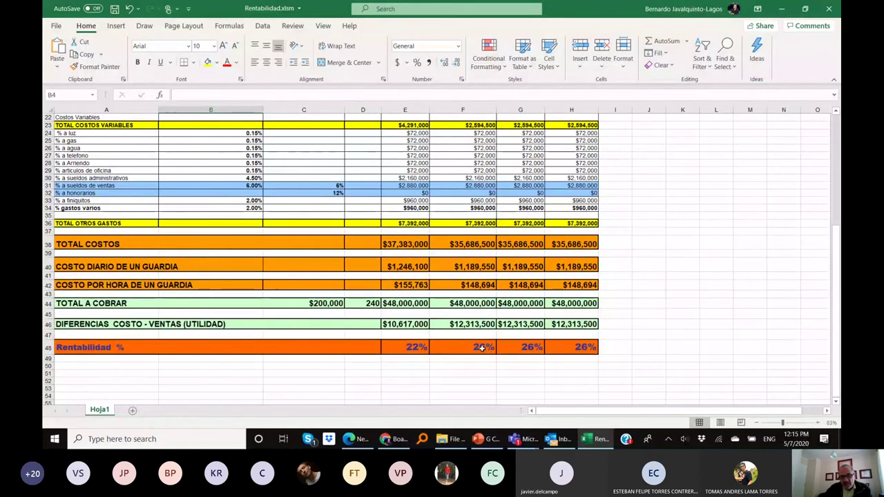
Set the number of guards in B2 to 30 and check the total costs, utility and Rentabilidad %.
{"action": "scroll", "coordinate": [295, 284], "scroll_direction": "up", "scroll_amount": 7}
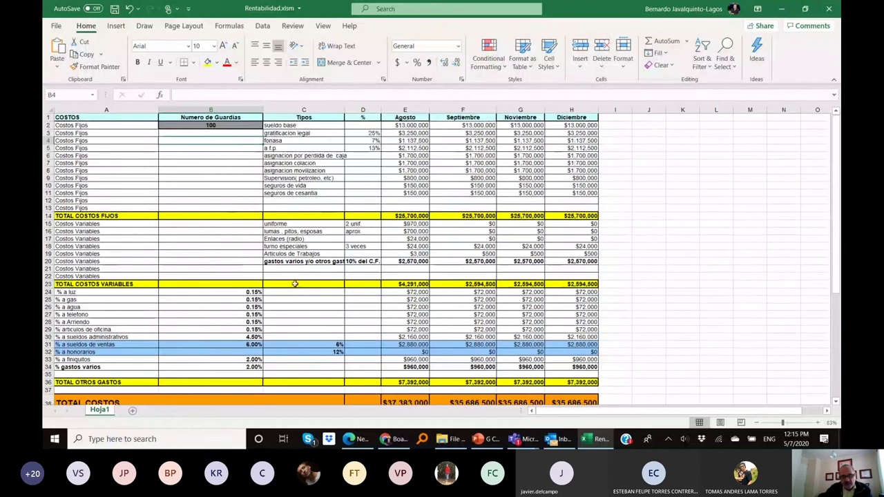
{"action": "left_click", "coordinate": [205, 126]}
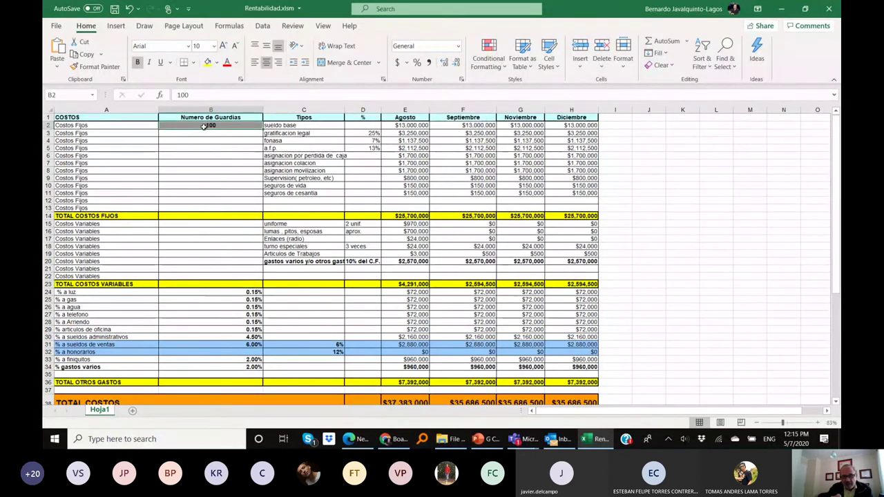
{"action": "type", "text": "30"}
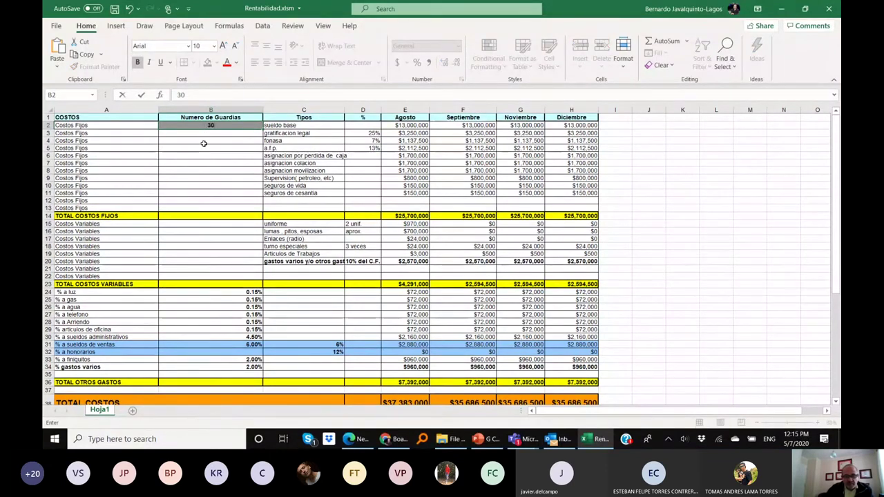
{"action": "left_click", "coordinate": [204, 143]}
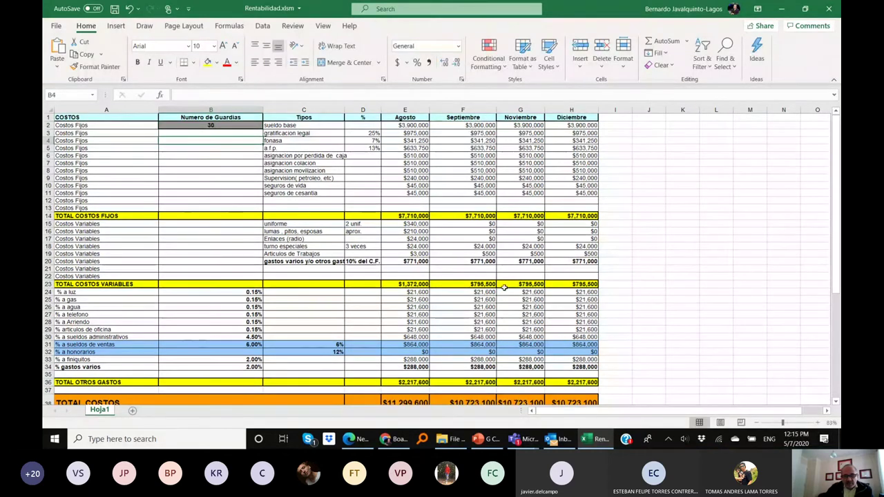
{"action": "scroll", "coordinate": [505, 288], "scroll_direction": "down", "scroll_amount": 7}
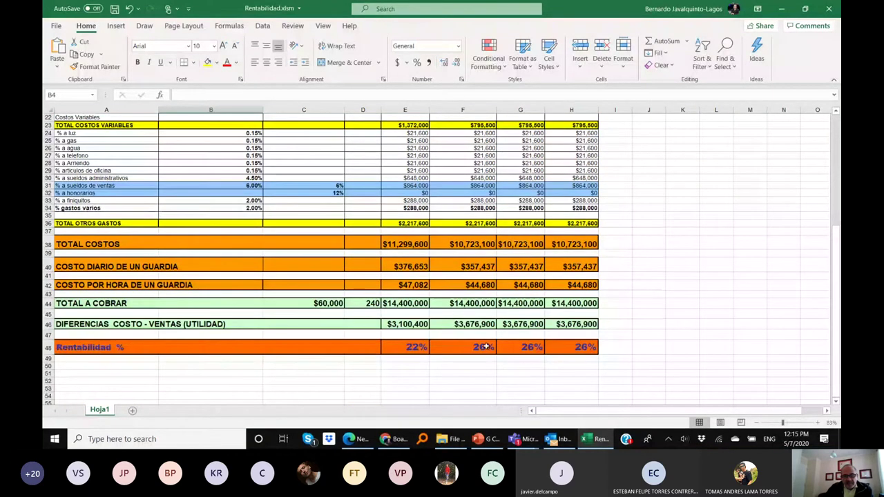
Set the number of guards in B2 to 25 and check the total costs, utility and Rentabilidad %.
{"action": "scroll", "coordinate": [486, 347], "scroll_direction": "up", "scroll_amount": 3}
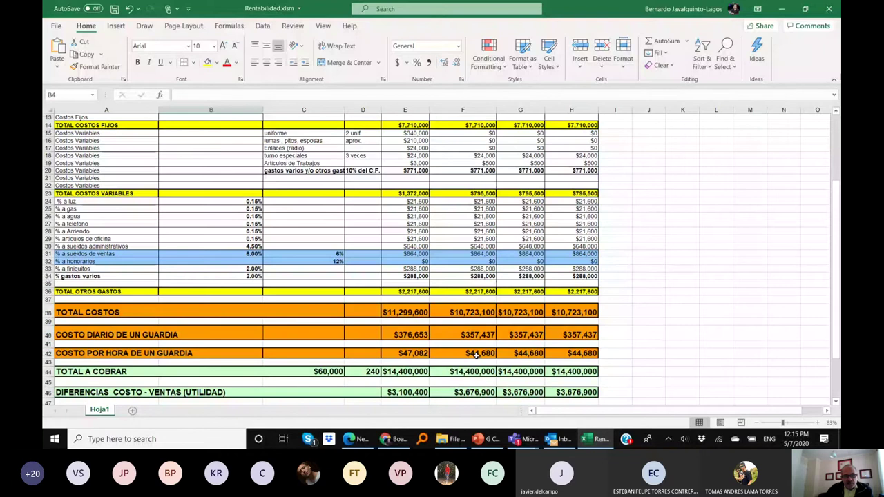
{"action": "scroll", "coordinate": [477, 355], "scroll_direction": "up", "scroll_amount": 4}
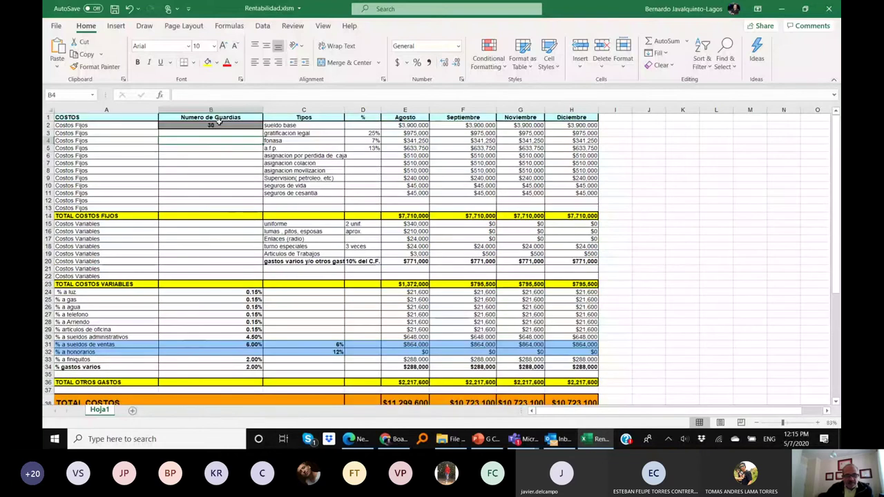
{"action": "left_click", "coordinate": [221, 125]}
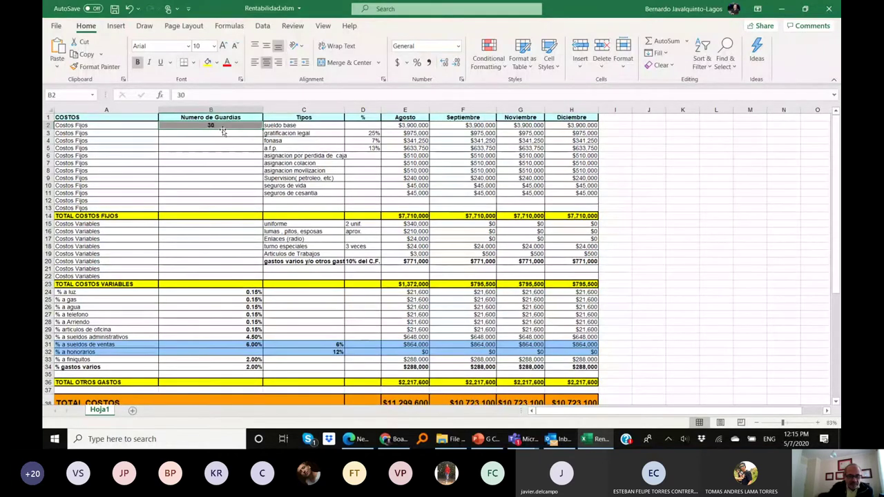
{"action": "type", "text": "25"}
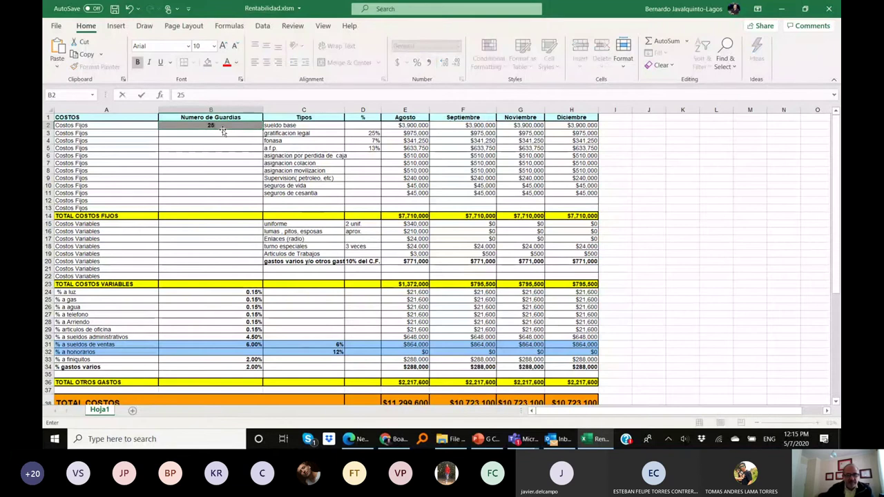
{"action": "left_click", "coordinate": [223, 141]}
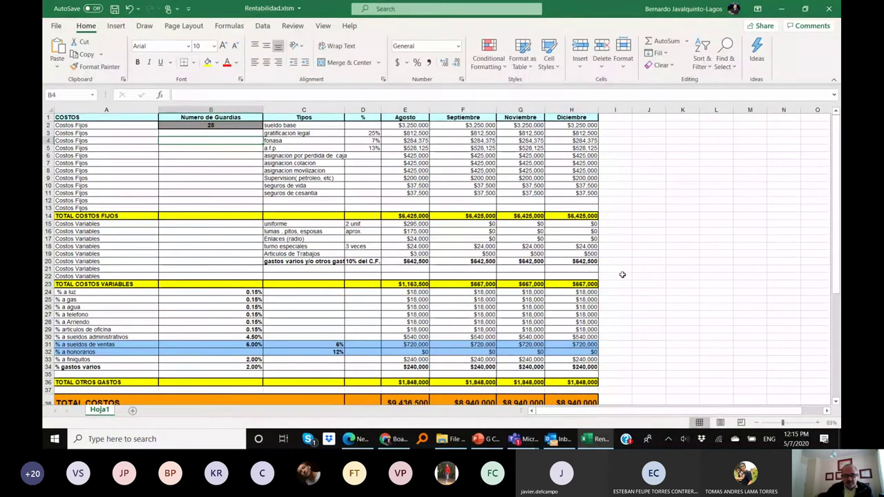
{"action": "scroll", "coordinate": [624, 274], "scroll_direction": "down", "scroll_amount": 3}
{"action": "scroll", "coordinate": [624, 275], "scroll_direction": "down", "scroll_amount": 2}
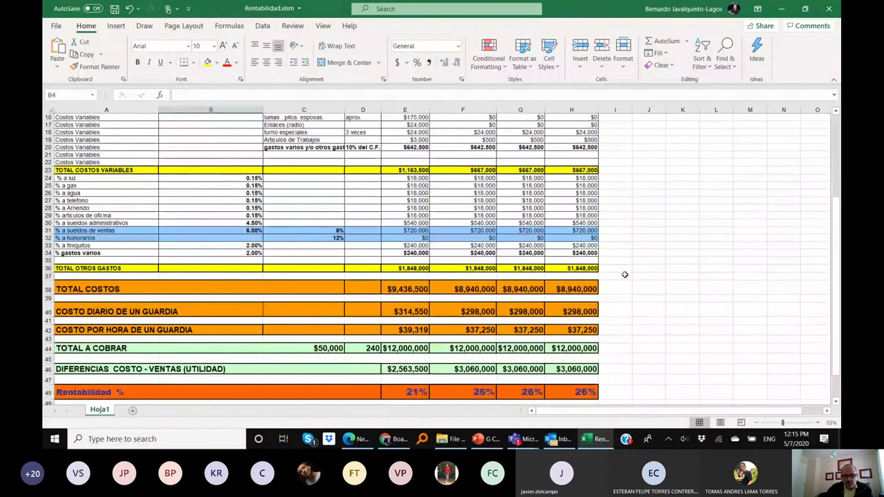
Set the number of guards in B2 to 21 and review the costs, total to charge, utility and Rentabilidad %.
{"action": "scroll", "coordinate": [624, 275], "scroll_direction": "up", "scroll_amount": 1}
{"action": "scroll", "coordinate": [625, 275], "scroll_direction": "up", "scroll_amount": 4}
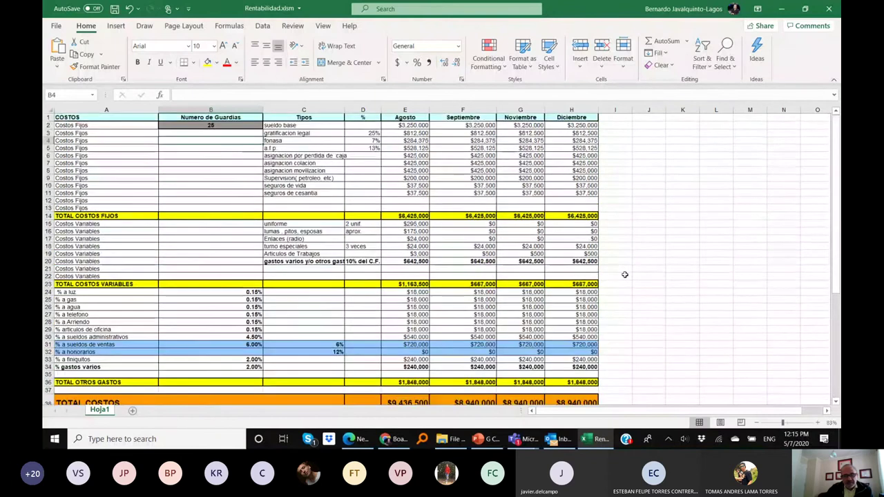
{"action": "left_click", "coordinate": [208, 126]}
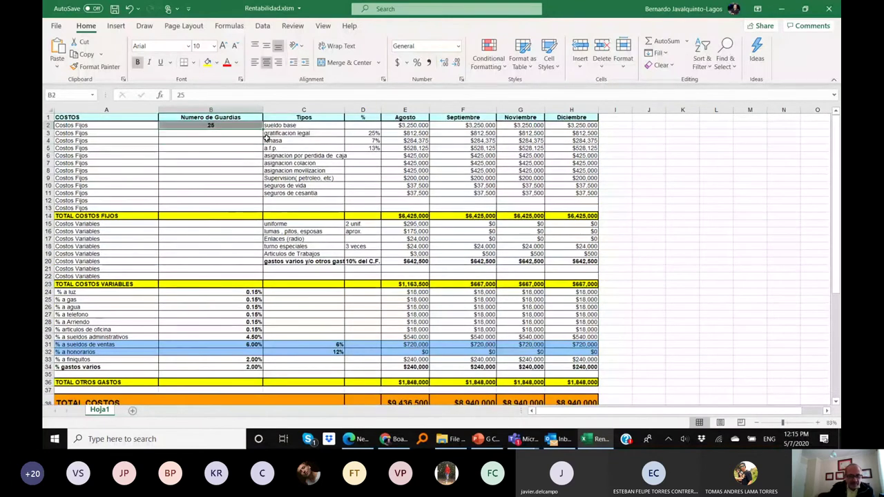
{"action": "type", "text": "2"}
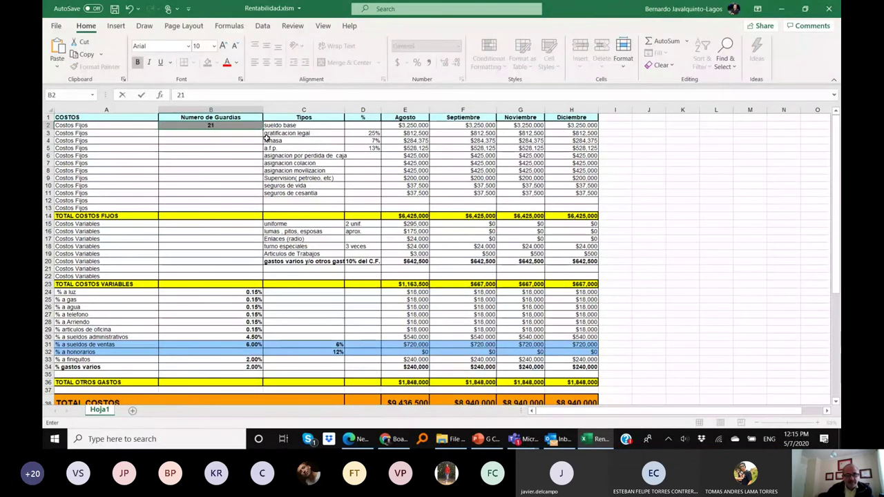
{"action": "key", "text": "Return"}
{"action": "scroll", "coordinate": [605, 269], "scroll_direction": "down", "scroll_amount": 4}
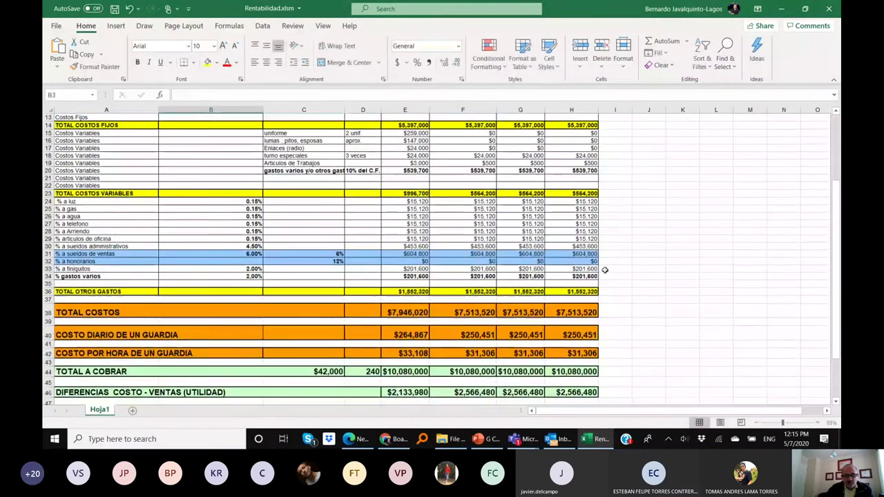
{"action": "scroll", "coordinate": [604, 270], "scroll_direction": "down", "scroll_amount": 2}
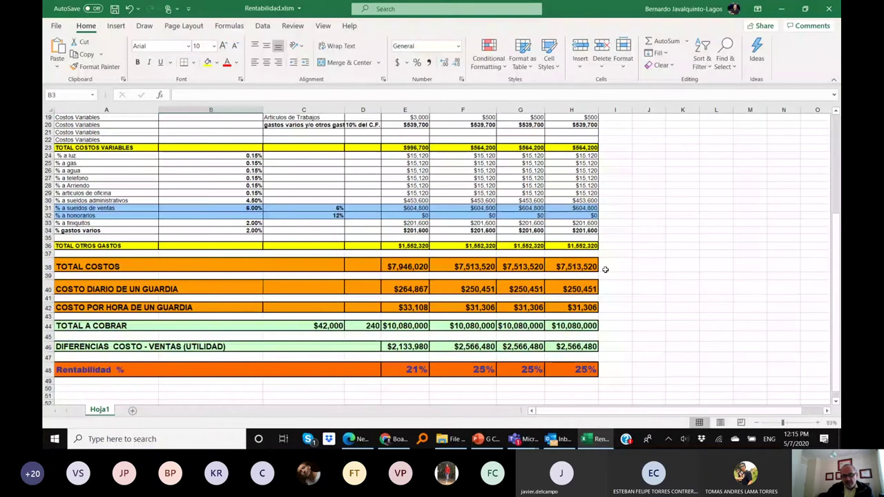
{"action": "scroll", "coordinate": [605, 269], "scroll_direction": "down", "scroll_amount": 1}
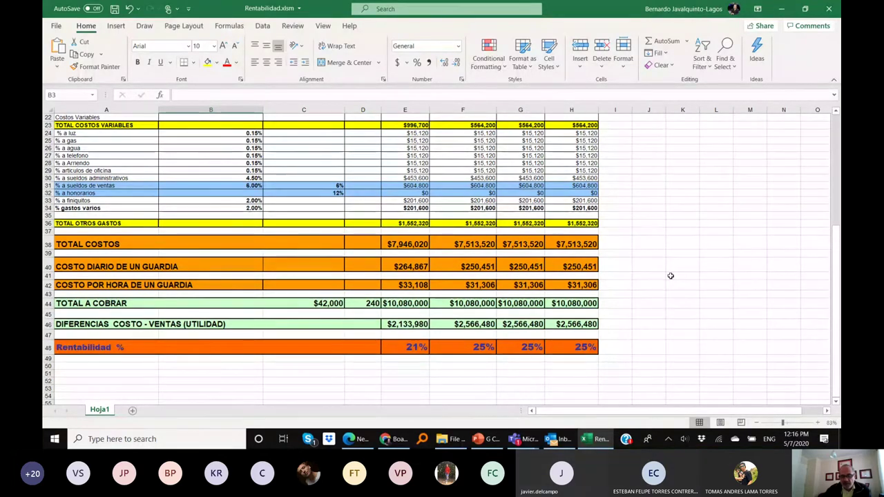
{"action": "scroll", "coordinate": [705, 235], "scroll_direction": "up", "scroll_amount": 2}
{"action": "scroll", "coordinate": [704, 235], "scroll_direction": "up", "scroll_amount": 4}
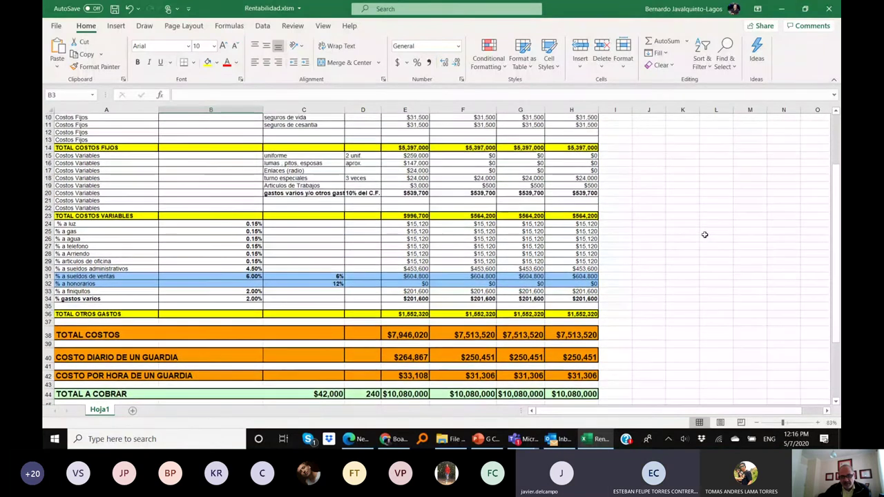
Switch to the ongoing Microsoft Teams meeting and unmute the microphone.
{"action": "scroll", "coordinate": [705, 235], "scroll_direction": "down", "scroll_amount": 4}
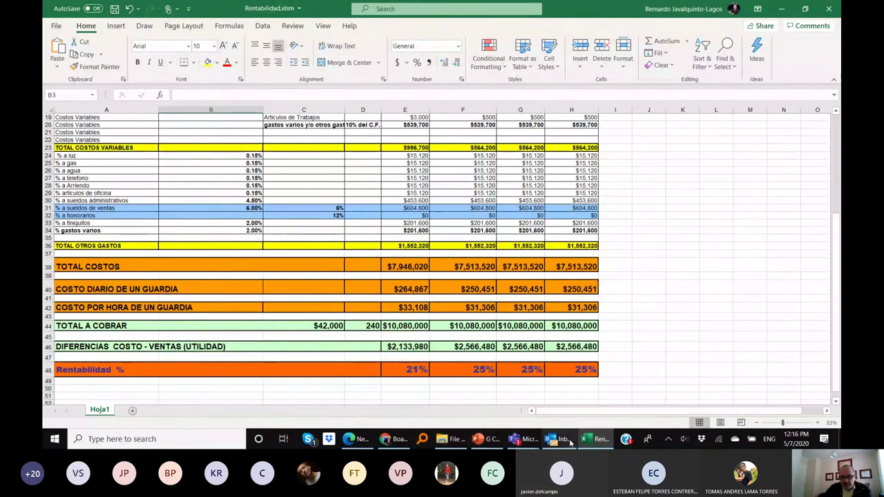
{"action": "mouse_move", "coordinate": [526, 446]}
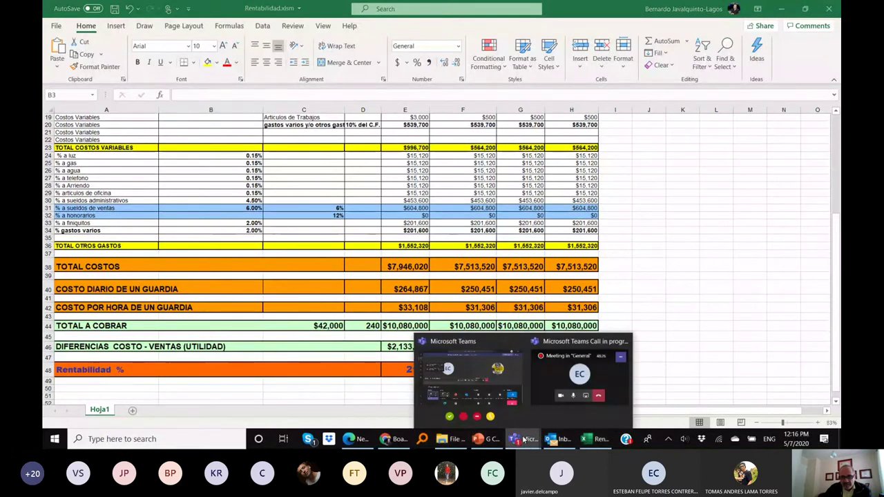
{"action": "mouse_move", "coordinate": [494, 375]}
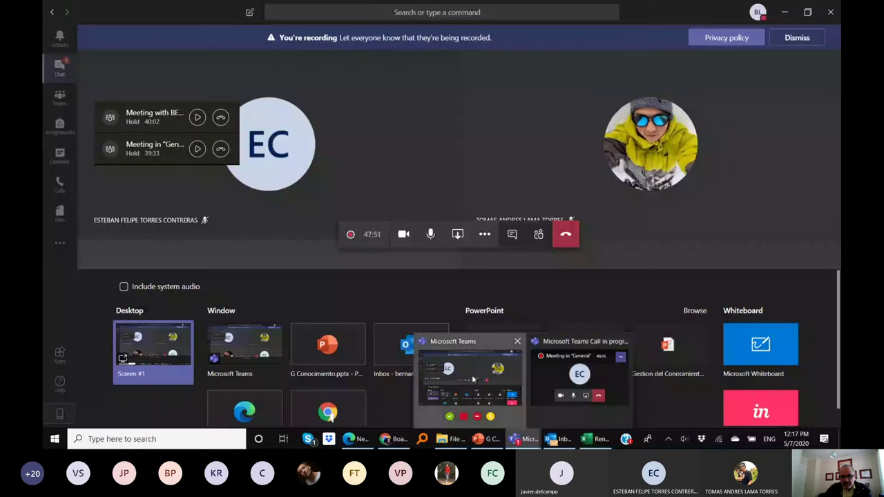
{"action": "left_click", "coordinate": [473, 377]}
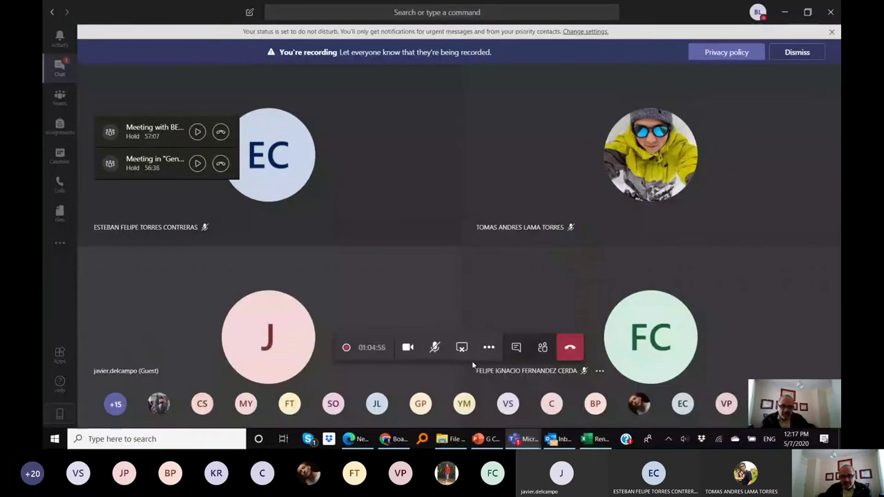
{"action": "left_click", "coordinate": [434, 348]}
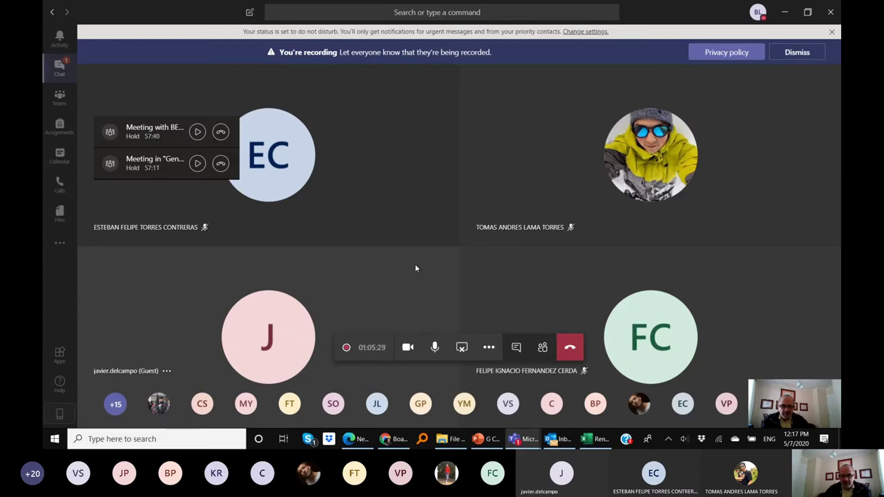
Return to the Rentabilidad.xlsm workbook in Excel and review the fixed costs, variable costs and total to charge for 21 guards.
{"action": "left_click", "coordinate": [595, 440]}
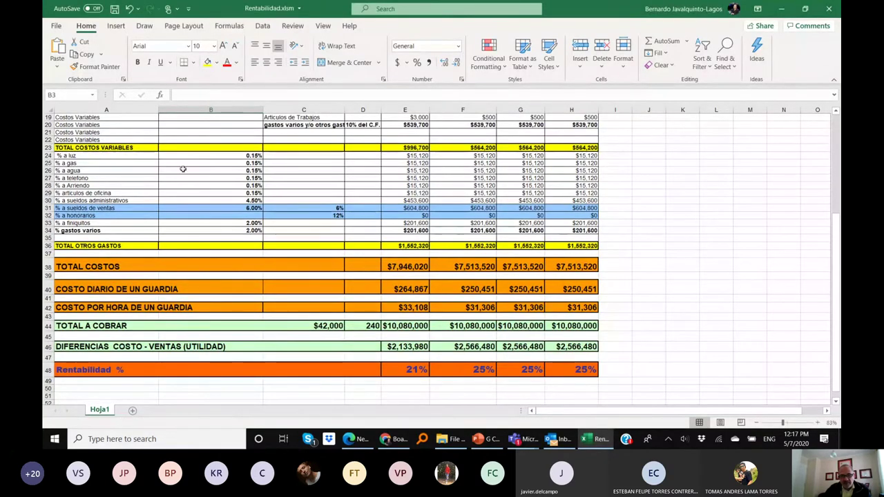
{"action": "scroll", "coordinate": [199, 169], "scroll_direction": "up", "scroll_amount": 2}
{"action": "scroll", "coordinate": [200, 169], "scroll_direction": "up", "scroll_amount": 4}
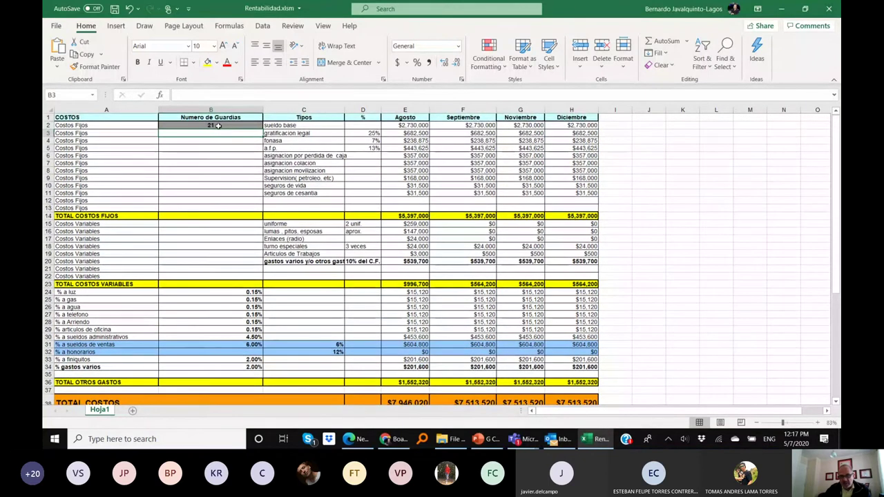
{"action": "scroll", "coordinate": [670, 252], "scroll_direction": "down", "scroll_amount": 4}
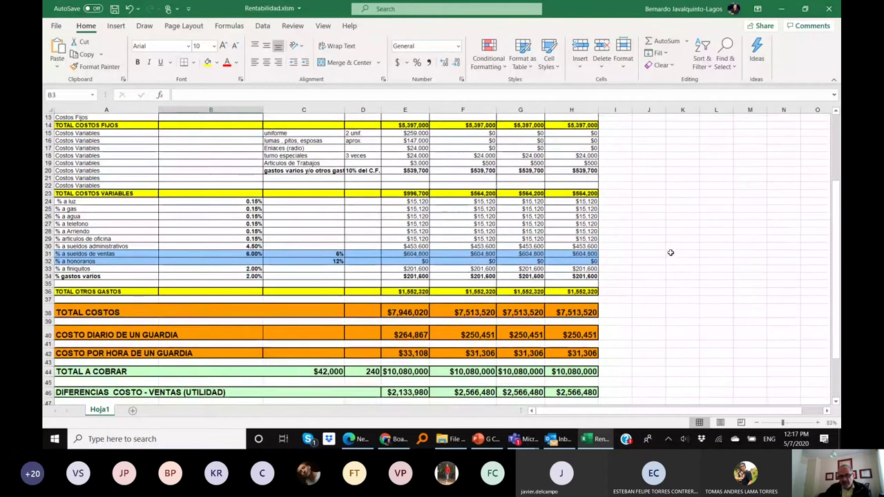
{"action": "scroll", "coordinate": [670, 253], "scroll_direction": "up", "scroll_amount": 3}
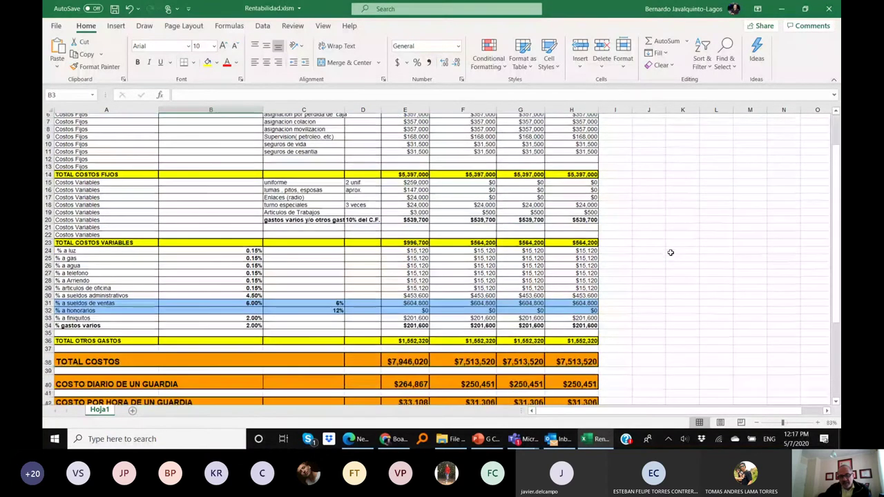
{"action": "scroll", "coordinate": [670, 253], "scroll_direction": "down", "scroll_amount": 1}
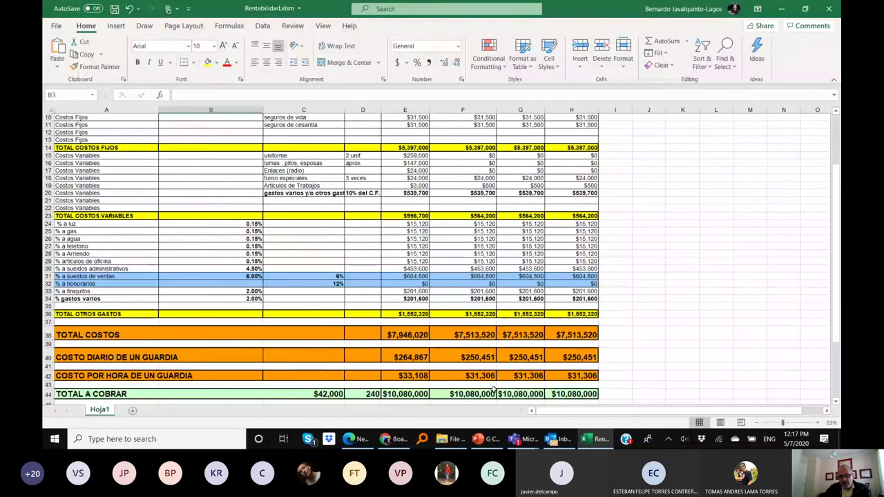
{"action": "scroll", "coordinate": [202, 205], "scroll_direction": "up", "scroll_amount": 3}
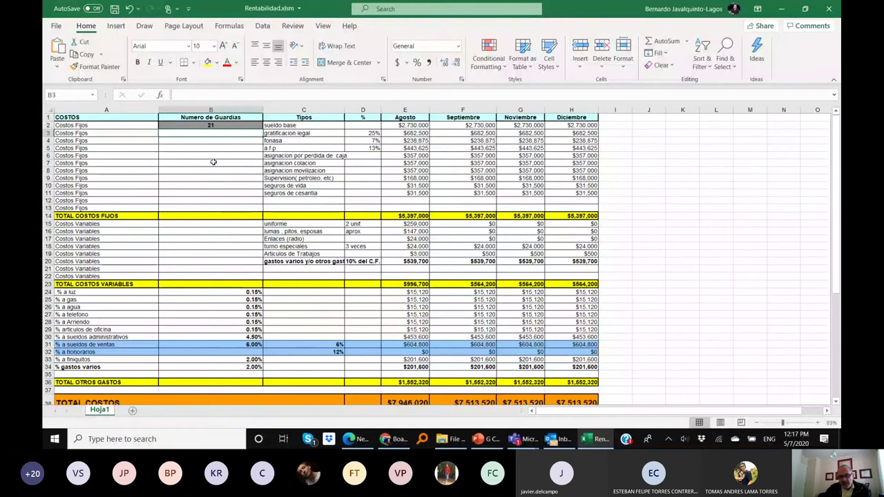
{"action": "scroll", "coordinate": [213, 163], "scroll_direction": "down", "scroll_amount": 1}
{"action": "scroll", "coordinate": [689, 268], "scroll_direction": "up", "scroll_amount": 1}
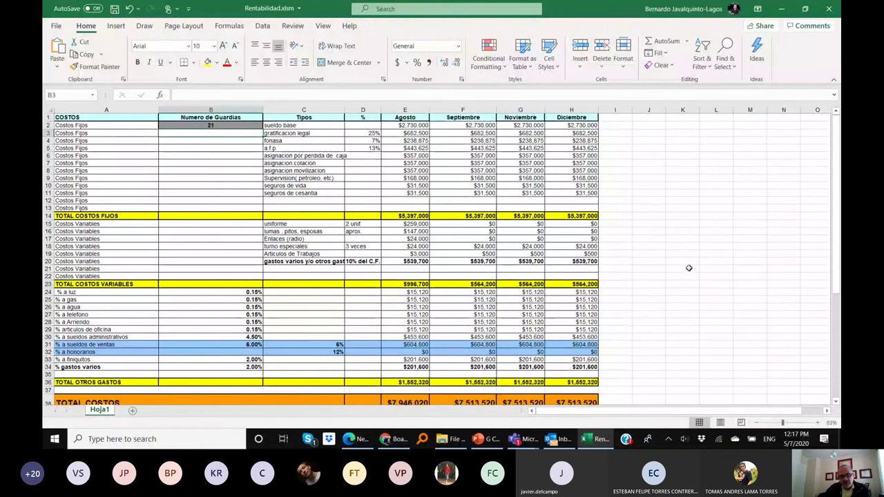
Set the number of guards in B2 to 22 and check the total costs, utility and Rentabilidad %.
{"action": "left_click", "coordinate": [218, 126]}
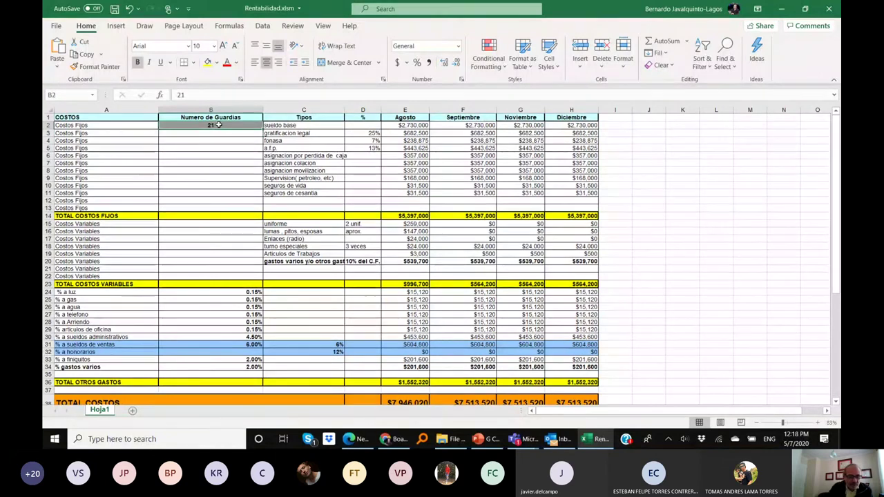
{"action": "type", "text": "22"}
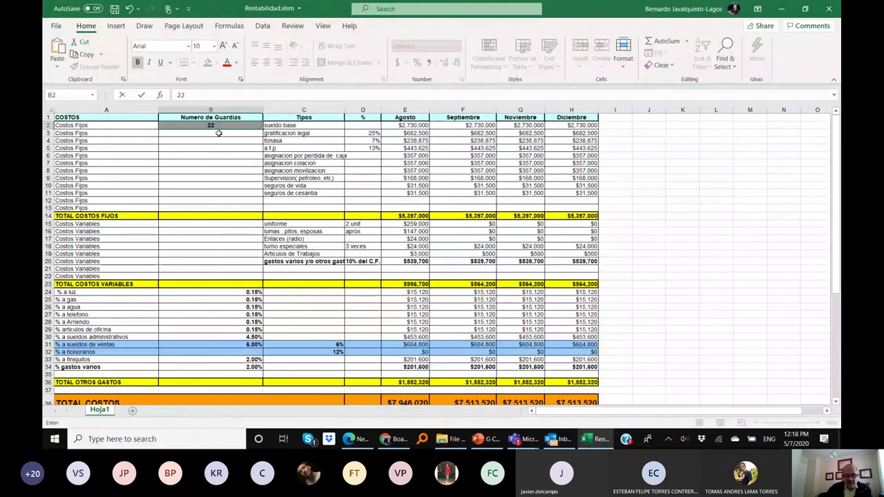
{"action": "key", "text": "Return"}
{"action": "scroll", "coordinate": [781, 269], "scroll_direction": "down", "scroll_amount": 5}
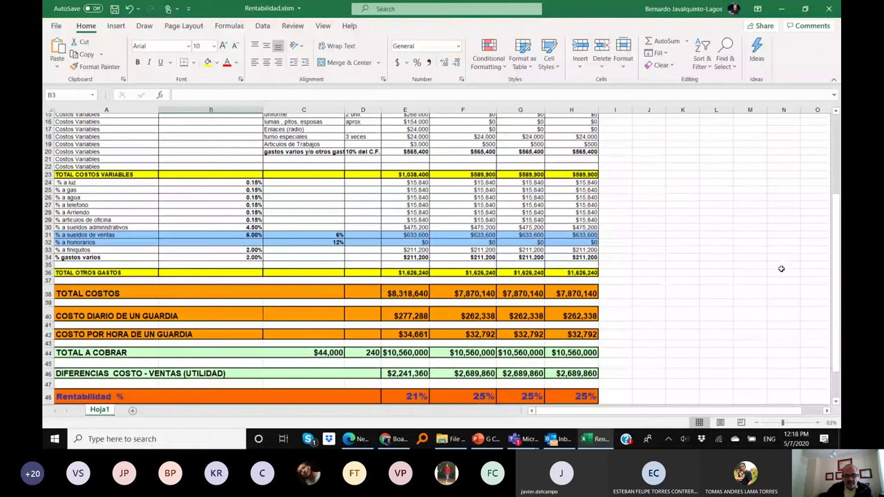
{"action": "scroll", "coordinate": [782, 269], "scroll_direction": "up", "scroll_amount": 3}
{"action": "scroll", "coordinate": [670, 201], "scroll_direction": "up", "scroll_amount": 2}
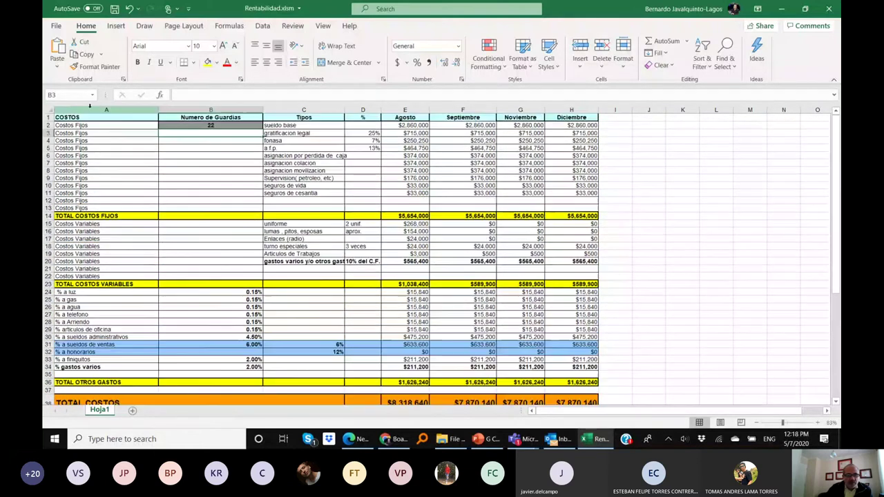
Set the number of guards in B2 to 23 and check the total costs, utility and Rentabilidad %.
{"action": "left_click", "coordinate": [219, 125]}
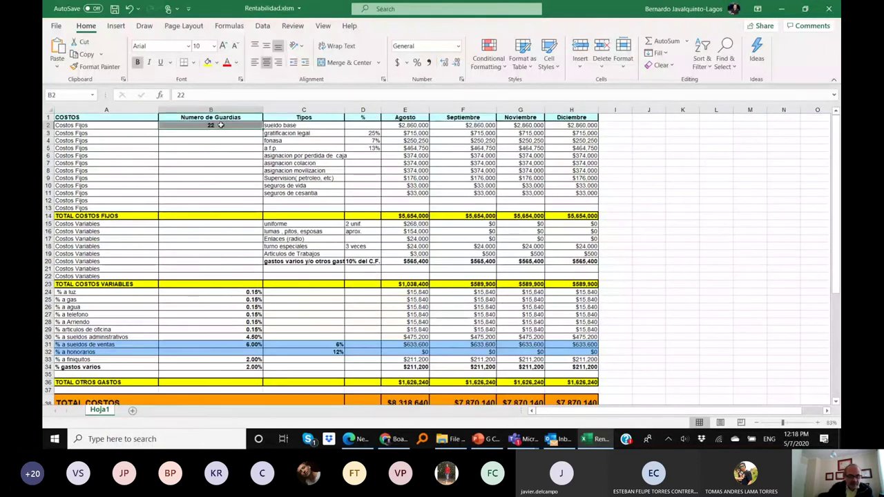
{"action": "type", "text": "23"}
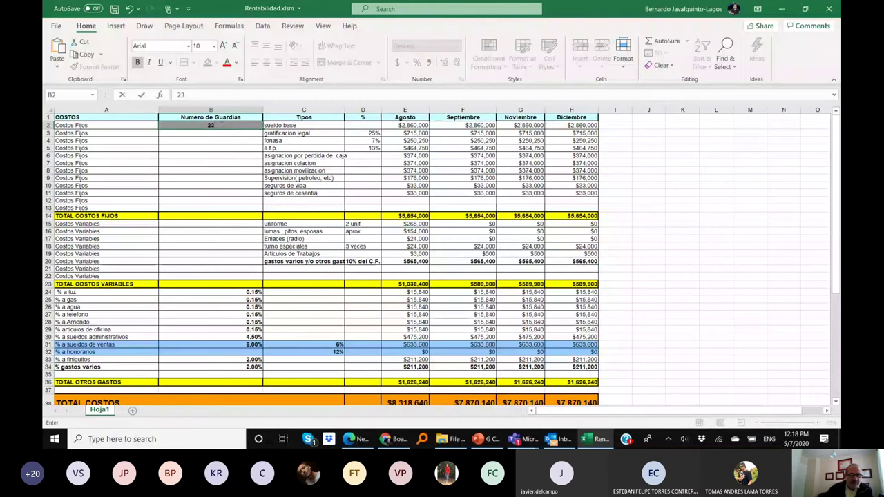
{"action": "key", "text": "Return"}
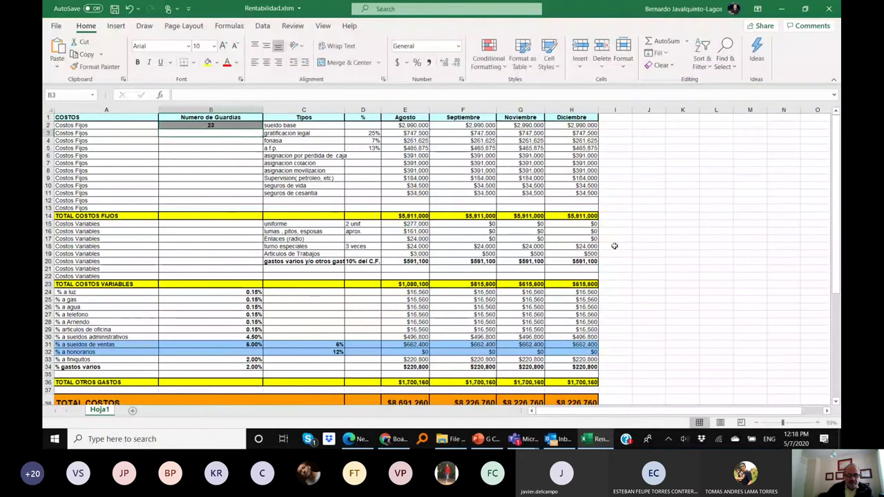
{"action": "scroll", "coordinate": [636, 251], "scroll_direction": "down", "scroll_amount": 4}
{"action": "scroll", "coordinate": [635, 251], "scroll_direction": "down", "scroll_amount": 2}
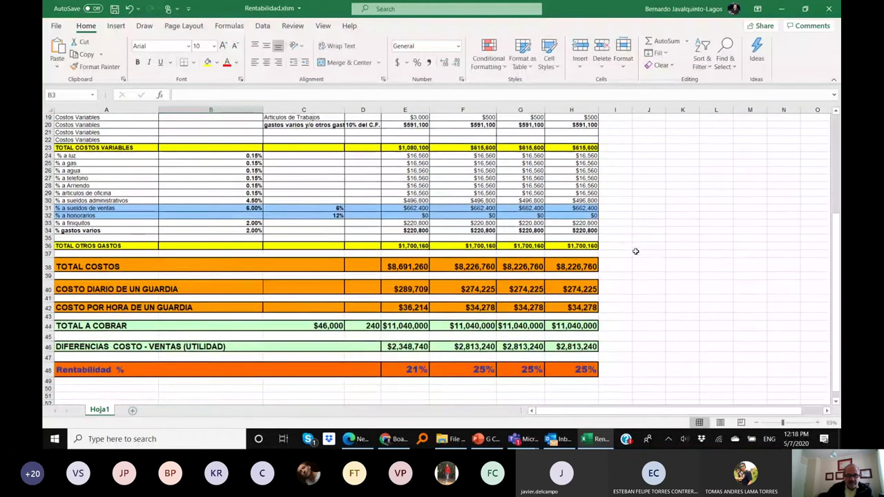
{"action": "scroll", "coordinate": [636, 252], "scroll_direction": "up", "scroll_amount": 3}
{"action": "scroll", "coordinate": [636, 251], "scroll_direction": "up", "scroll_amount": 3}
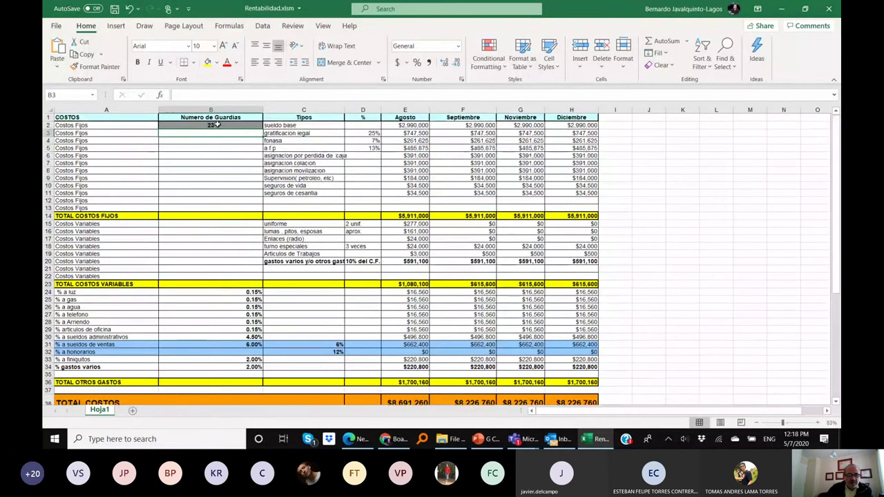
Set the number of guards in B2 to 24 and check the total costs, utility and Rentabilidad %.
{"action": "left_click", "coordinate": [217, 125]}
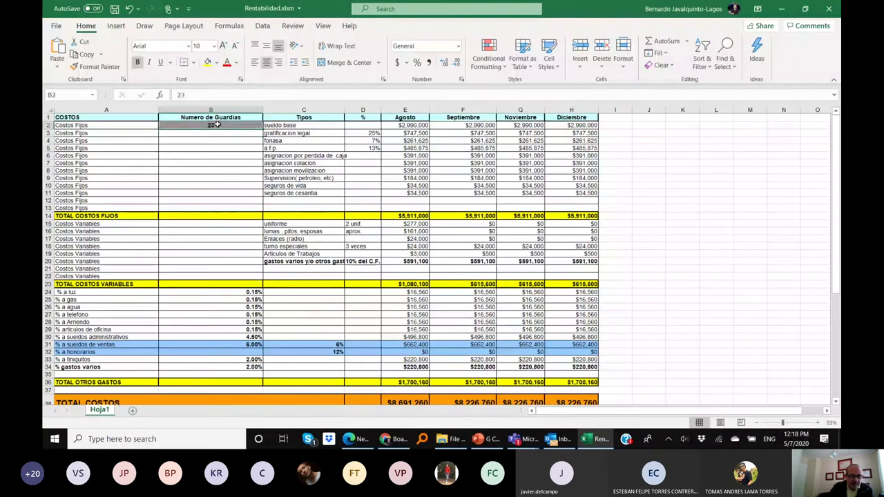
{"action": "type", "text": "24"}
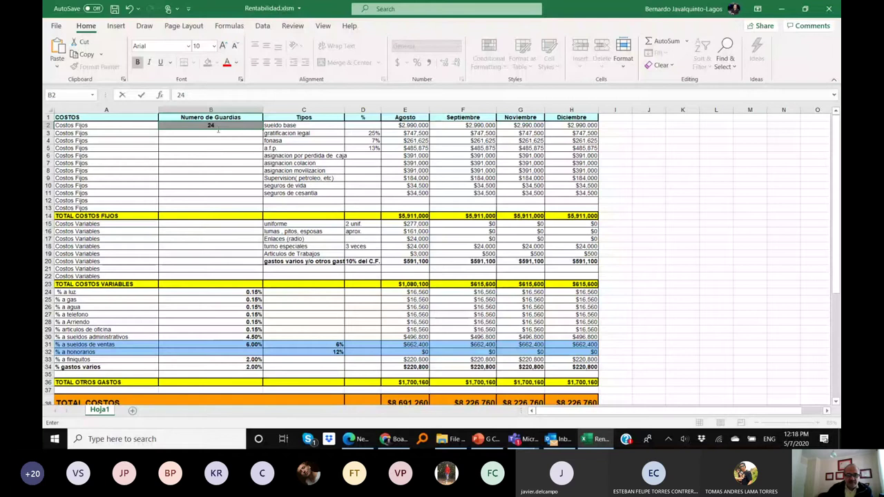
{"action": "key", "text": "Return"}
{"action": "scroll", "coordinate": [780, 227], "scroll_direction": "down", "scroll_amount": 1}
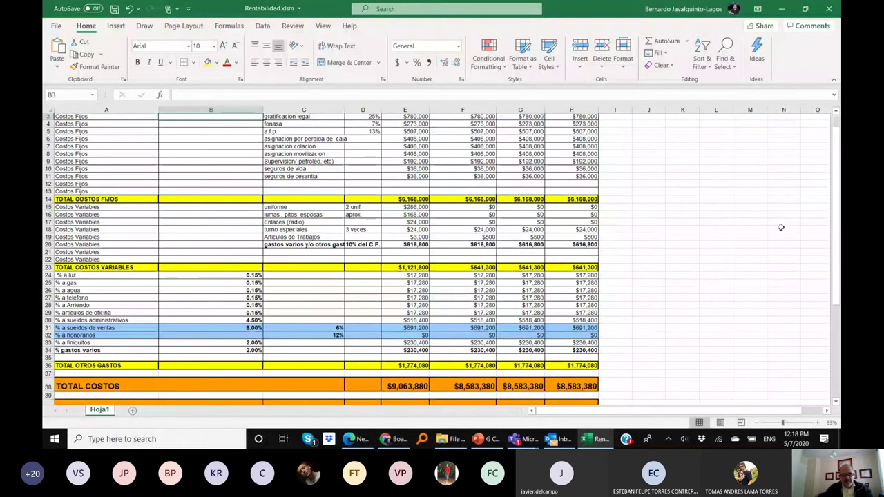
{"action": "scroll", "coordinate": [780, 227], "scroll_direction": "down", "scroll_amount": 6}
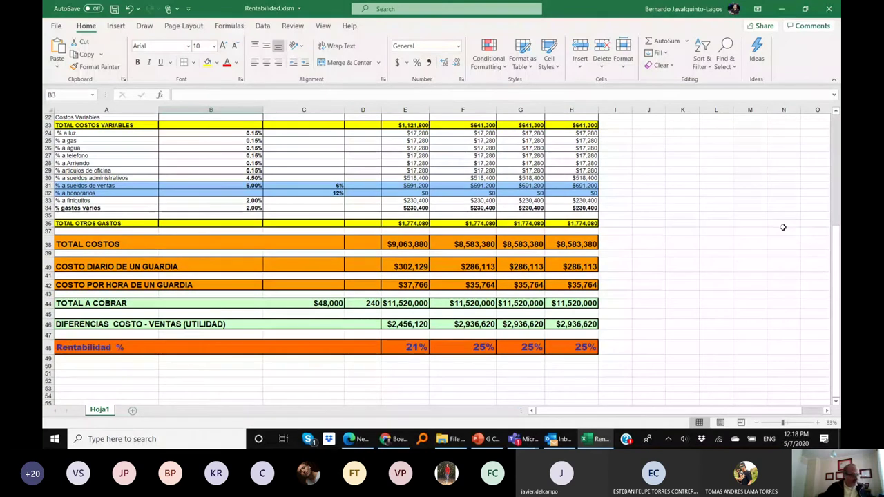
{"action": "scroll", "coordinate": [721, 219], "scroll_direction": "up", "scroll_amount": 2}
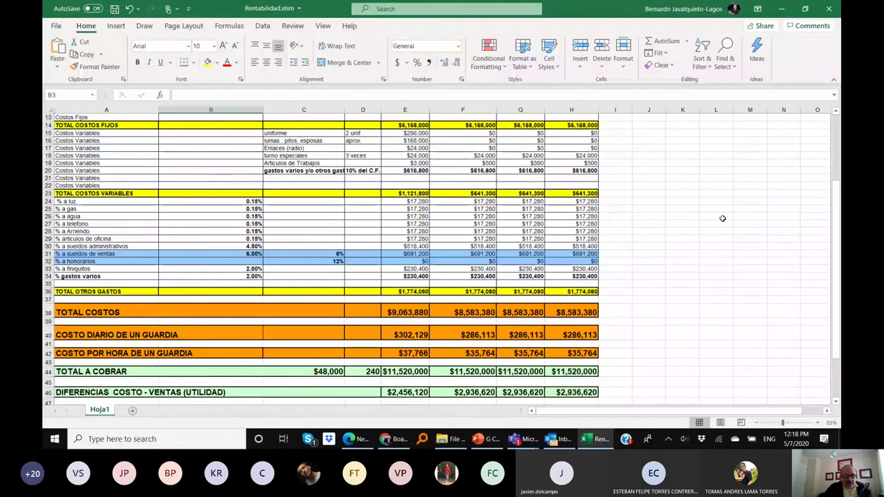
{"action": "scroll", "coordinate": [722, 218], "scroll_direction": "up", "scroll_amount": 3}
{"action": "scroll", "coordinate": [723, 218], "scroll_direction": "up", "scroll_amount": 2}
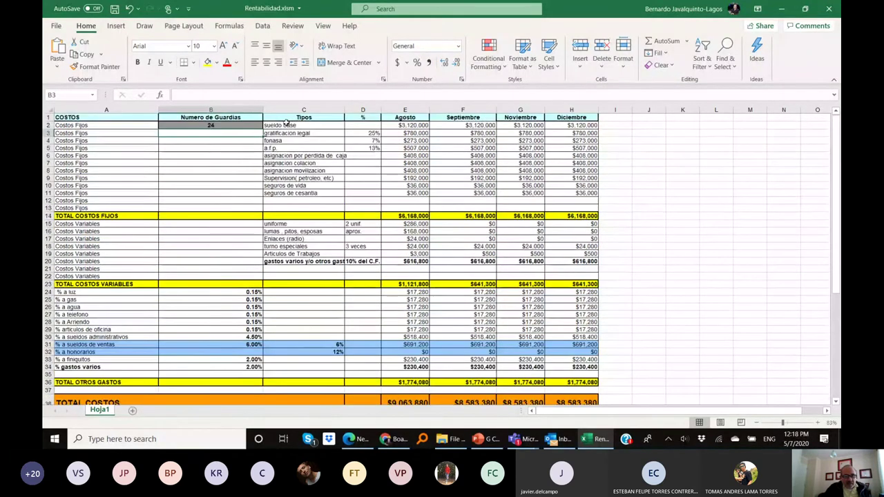
Set the number of guards in B2 back to 25 and review the costs, total to charge, utility and Rentabilidad %.
{"action": "left_click", "coordinate": [215, 125]}
{"action": "type", "text": "2"}
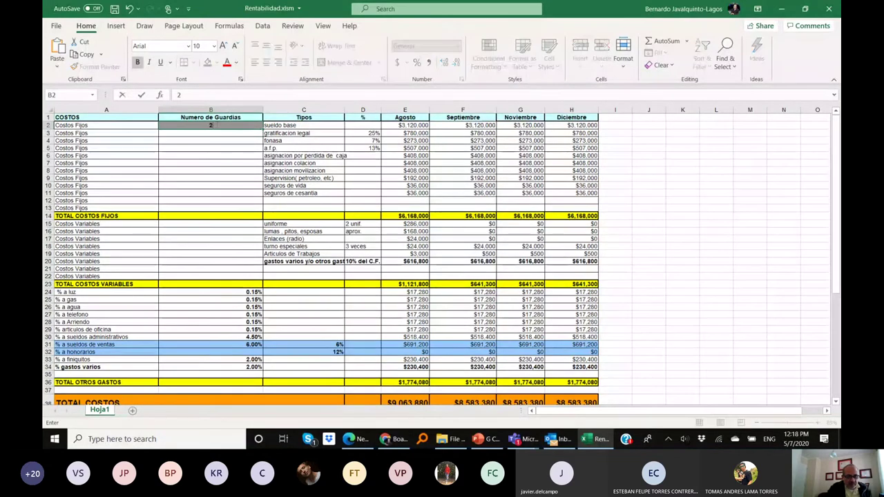
{"action": "type", "text": "5"}
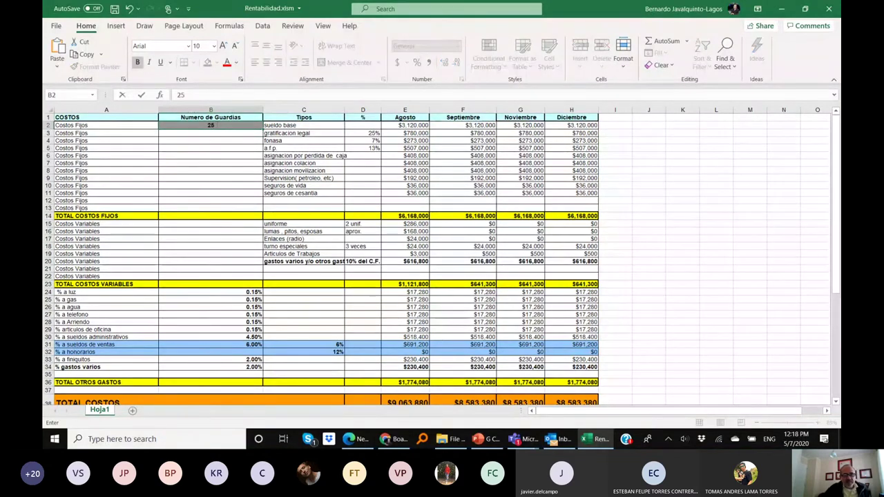
{"action": "key", "text": "Return"}
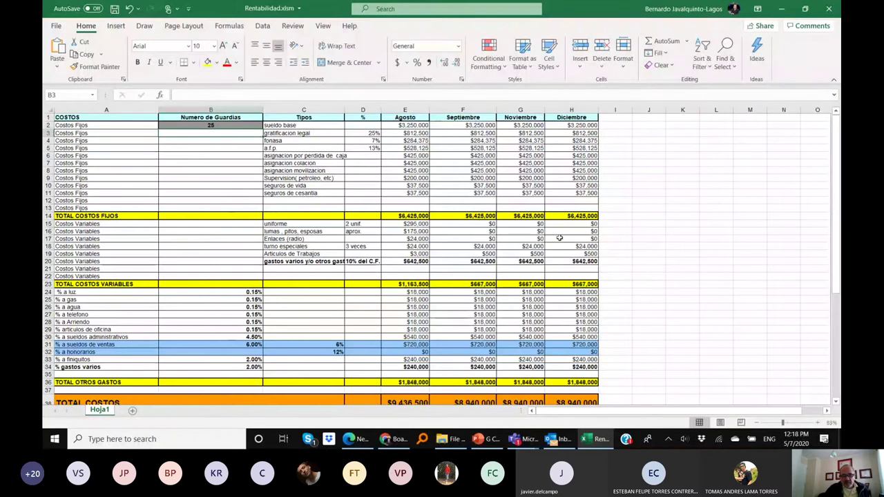
{"action": "scroll", "coordinate": [721, 286], "scroll_direction": "down", "scroll_amount": 6}
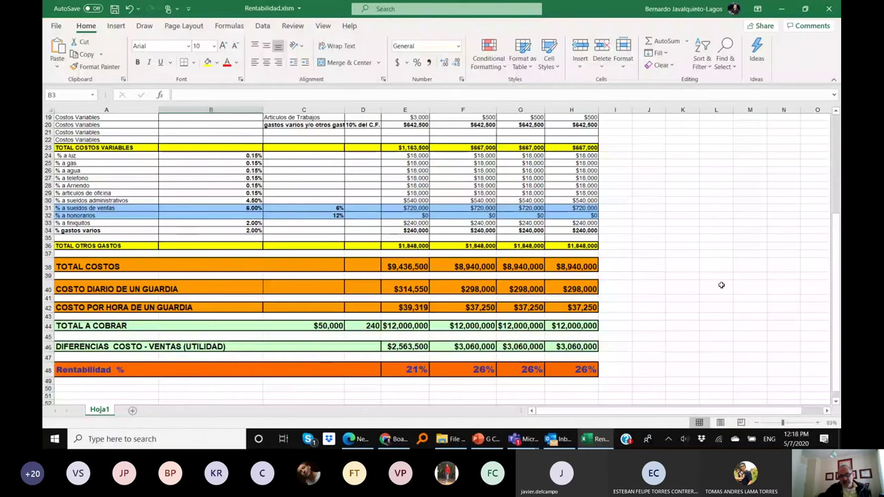
{"action": "scroll", "coordinate": [721, 285], "scroll_direction": "up", "scroll_amount": 1}
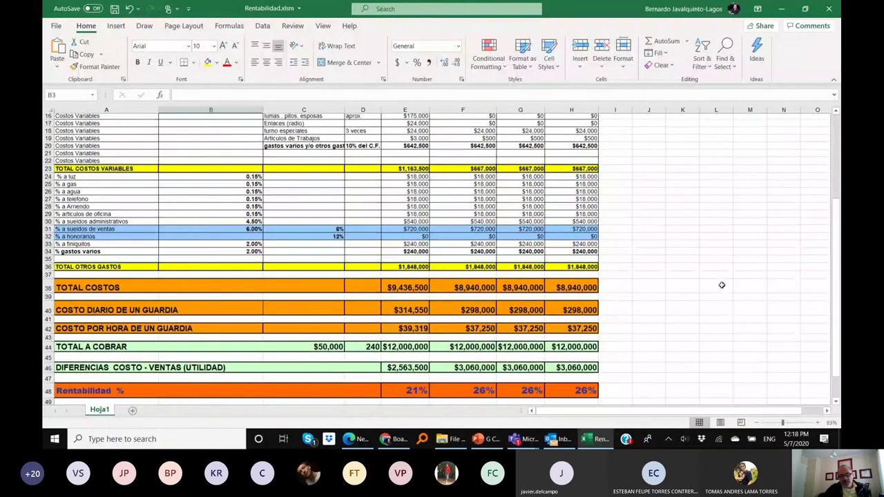
{"action": "scroll", "coordinate": [722, 286], "scroll_direction": "up", "scroll_amount": 2}
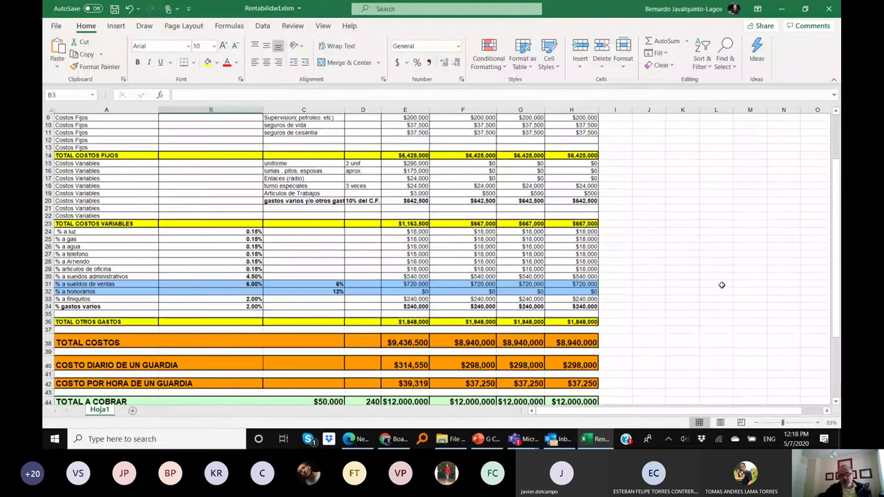
{"action": "scroll", "coordinate": [722, 285], "scroll_direction": "up", "scroll_amount": 2}
{"action": "scroll", "coordinate": [726, 285], "scroll_direction": "down", "scroll_amount": 1}
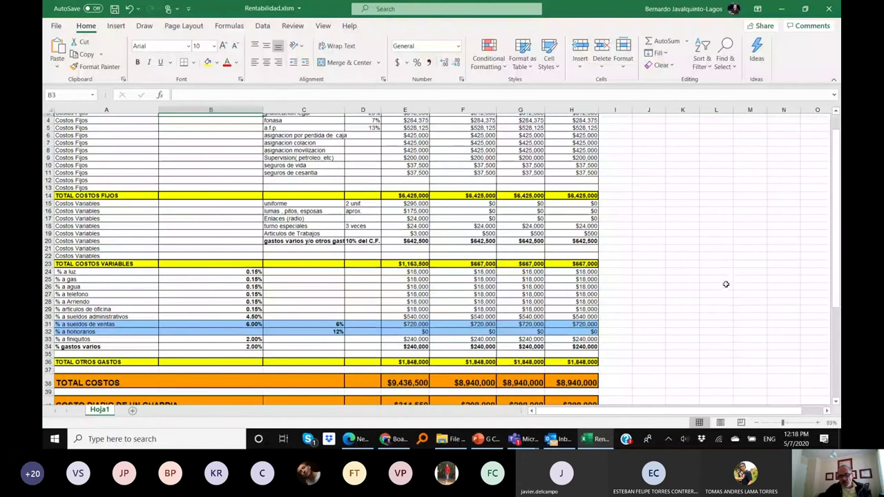
{"action": "scroll", "coordinate": [726, 284], "scroll_direction": "down", "scroll_amount": 3}
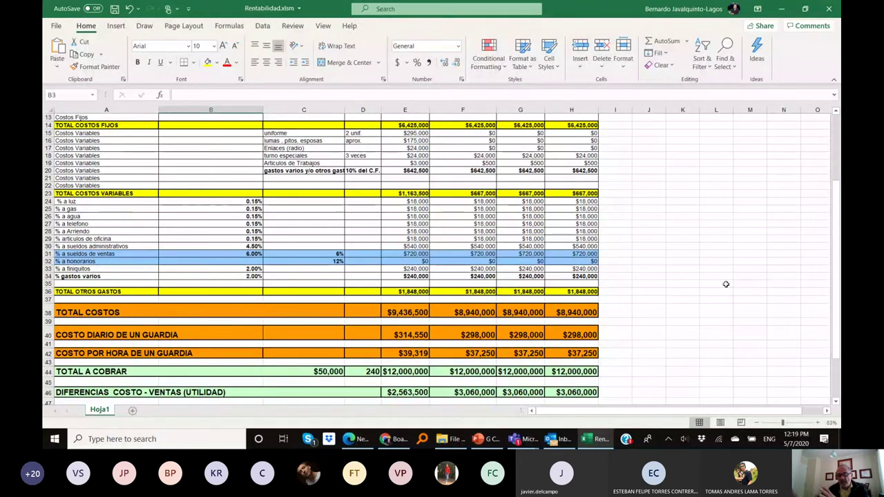
Copy the entire cost and profitability table, from the COSTOS header in A1 through the Rentabilidad % row in H48.
{"action": "scroll", "coordinate": [726, 284], "scroll_direction": "down", "scroll_amount": 3}
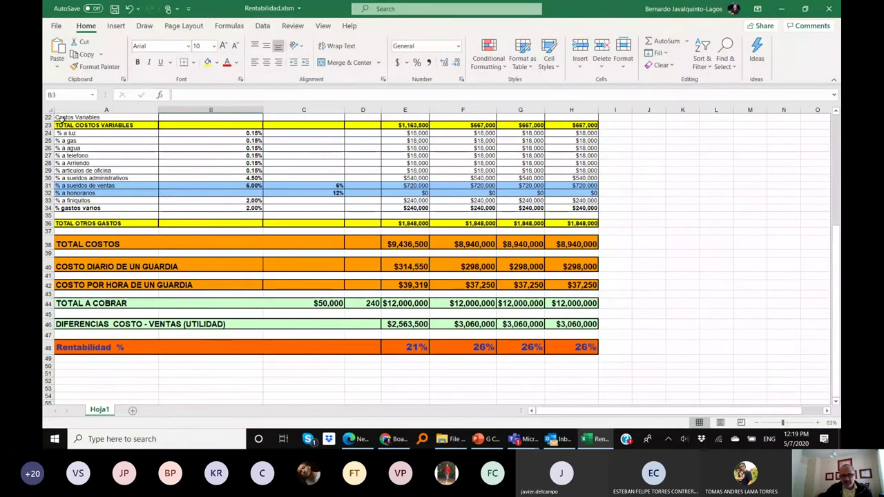
{"action": "scroll", "coordinate": [61, 117], "scroll_direction": "up", "scroll_amount": 7}
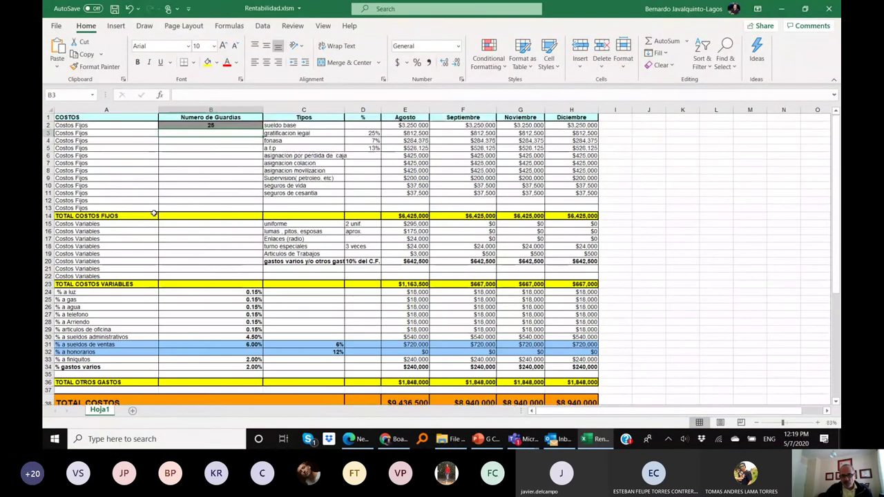
{"action": "left_click", "coordinate": [78, 119]}
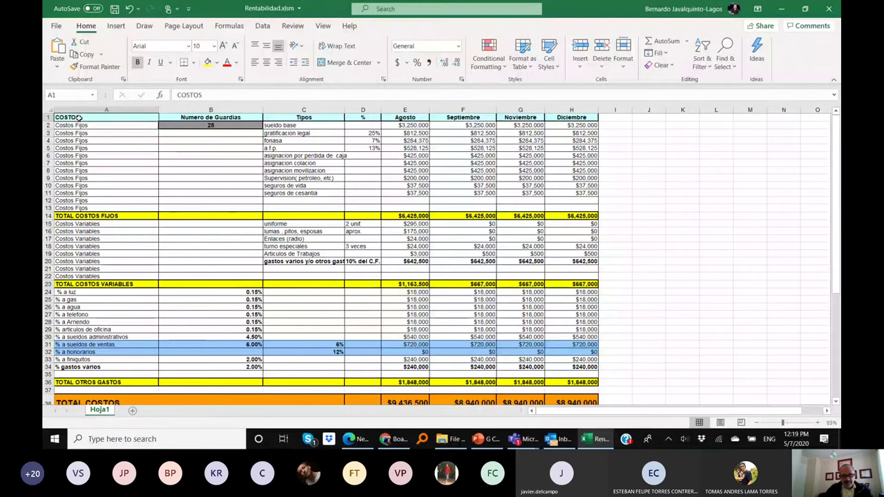
{"action": "key", "text": "shift+Right"}
{"action": "key", "text": "shift+Right"}
{"action": "key", "text": "shift+Right"}
{"action": "key", "text": "shift+Right"}
{"action": "key", "text": "shift+Right"}
{"action": "key", "text": "shift+Right"}
{"action": "key", "text": "shift+Right"}
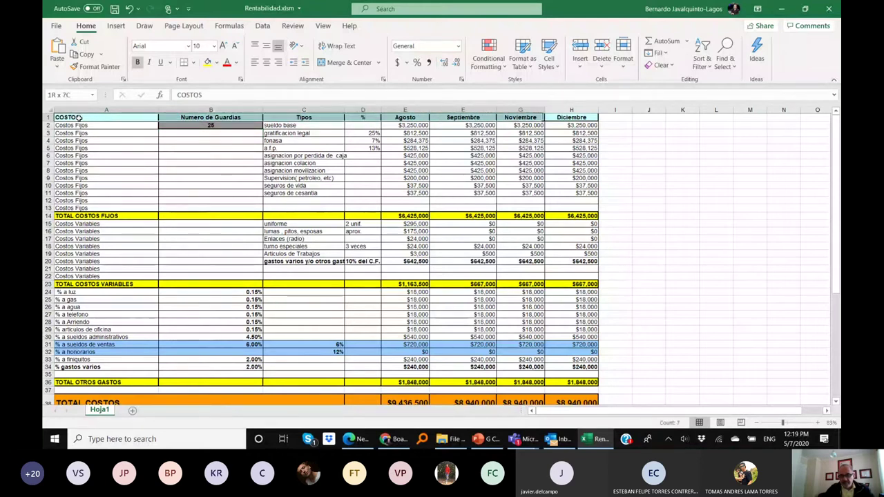
{"action": "key", "text": "shift+Down"}
{"action": "key", "text": "shift+Down"}
{"action": "key", "text": "shift+Down"}
{"action": "key", "text": "shift+Down"}
{"action": "key", "text": "shift+Down"}
{"action": "key", "text": "shift+Down"}
{"action": "key", "text": "shift+Down"}
{"action": "key", "text": "shift+Down"}
{"action": "key", "text": "shift+Down"}
{"action": "key", "text": "shift+Down"}
{"action": "key", "text": "shift+Down"}
{"action": "key", "text": "shift+Down"}
{"action": "key", "text": "shift+Down"}
{"action": "key", "text": "shift+Down"}
{"action": "key", "text": "shift+Down"}
{"action": "key", "text": "shift+Down"}
{"action": "key", "text": "shift+Down"}
{"action": "key", "text": "shift+Down"}
{"action": "key", "text": "shift+Down"}
{"action": "key", "text": "shift+Down"}
{"action": "key", "text": "shift+Down"}
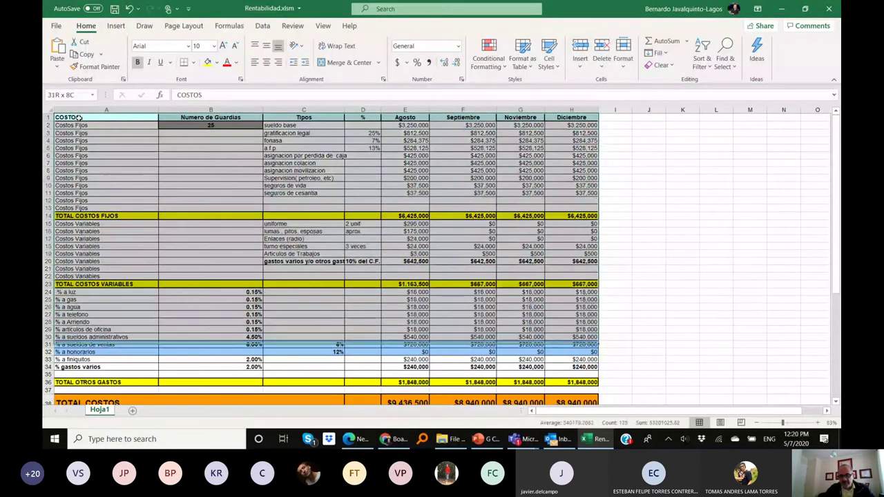
{"action": "key", "text": "shift+Down"}
{"action": "key", "text": "shift+Down"}
{"action": "key", "text": "shift+Down"}
{"action": "key", "text": "shift+Down"}
{"action": "key", "text": "shift+Down"}
{"action": "key", "text": "shift+Down"}
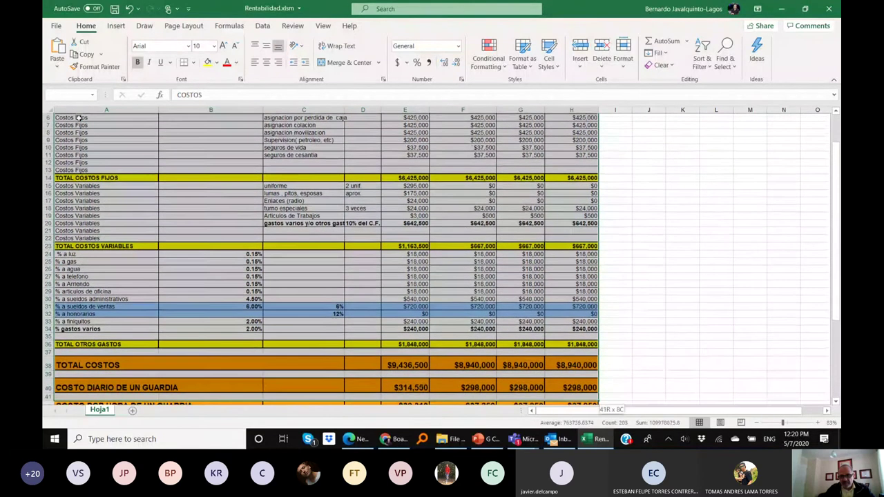
{"action": "key", "text": "shift+Down"}
{"action": "key", "text": "shift+Down"}
{"action": "key", "text": "shift+Down"}
{"action": "key", "text": "shift+Down"}
{"action": "key", "text": "shift+Down"}
{"action": "key", "text": "shift+Down"}
{"action": "key", "text": "shift+Down"}
{"action": "key", "text": "shift+Up"}
{"action": "key", "text": "shift+Up"}
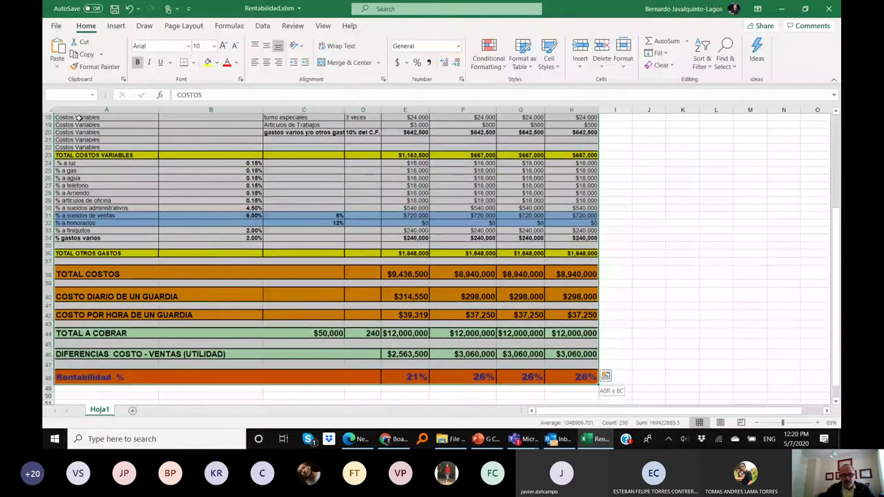
{"action": "left_click", "coordinate": [73, 53]}
Paste a copy of the table beside the original, starting at cell J1.
{"action": "scroll", "coordinate": [666, 124], "scroll_direction": "up", "scroll_amount": 6}
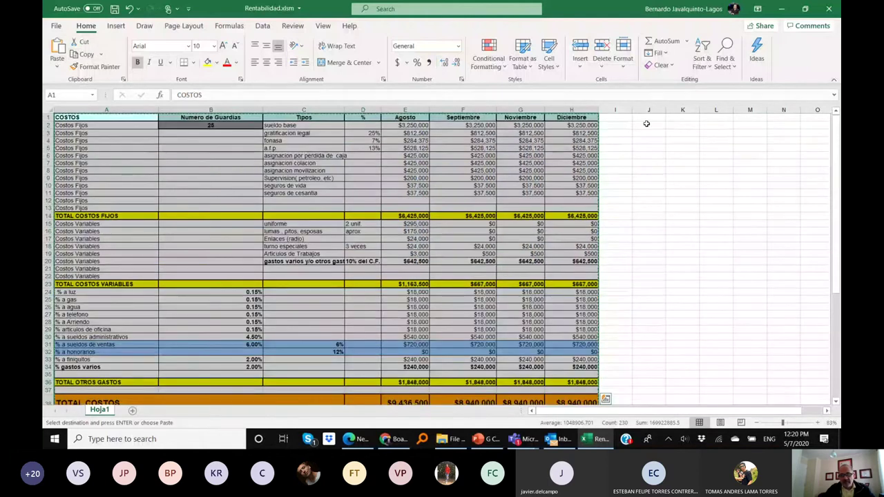
{"action": "left_click", "coordinate": [648, 118]}
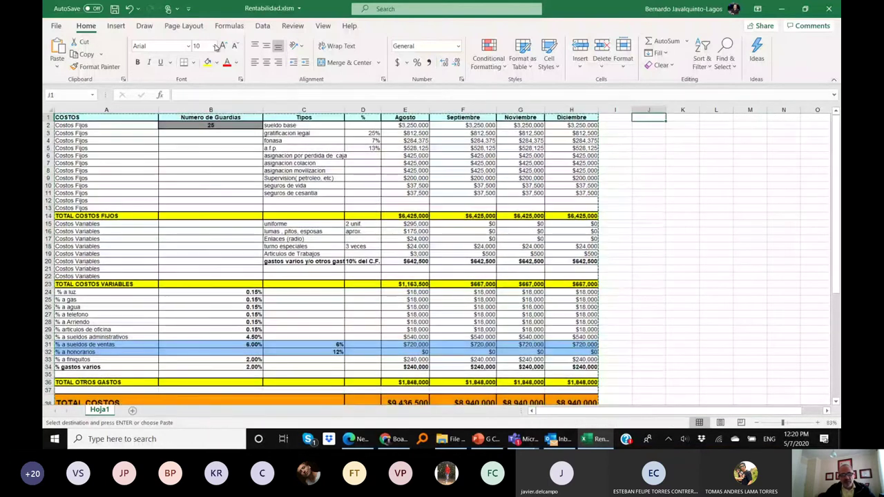
{"action": "left_click", "coordinate": [58, 46]}
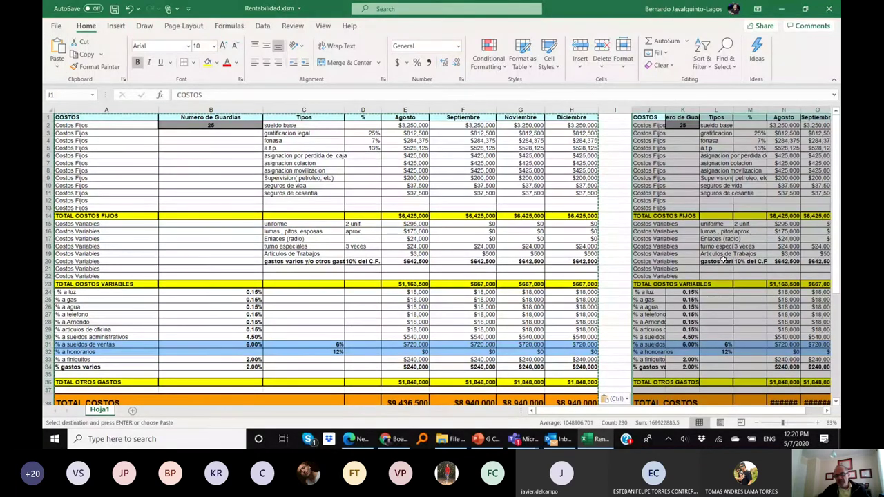
Paste another copy of the table beyond the first copy, starting at cell S1.
{"action": "left_click_drag", "start_coordinate": [674, 411], "coordinate": [680, 413]}
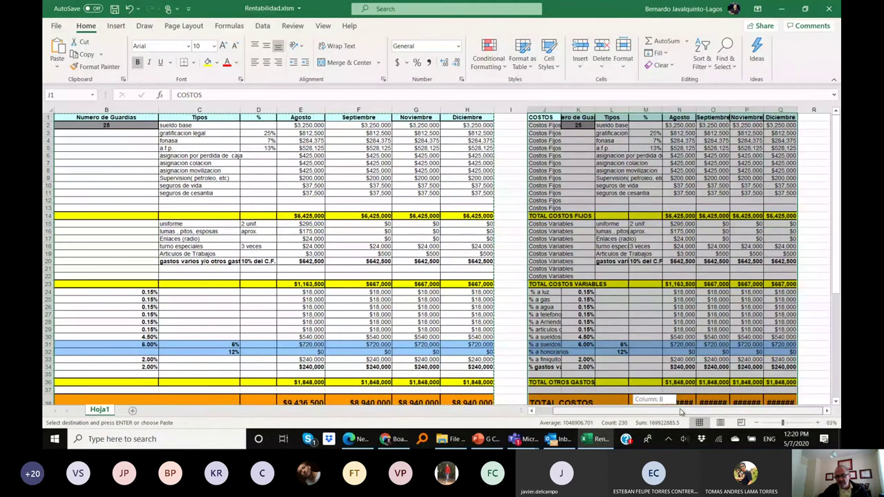
{"action": "left_click", "coordinate": [757, 424]}
{"action": "left_click", "coordinate": [756, 424]}
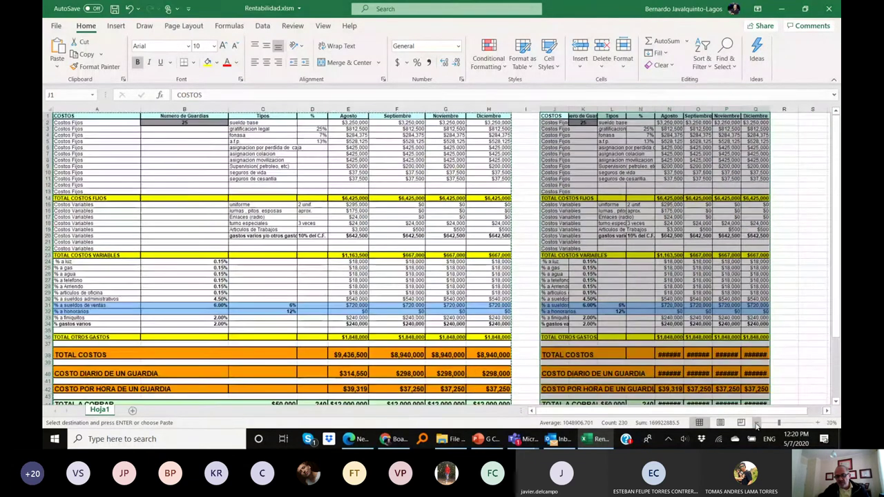
{"action": "left_click", "coordinate": [757, 424]}
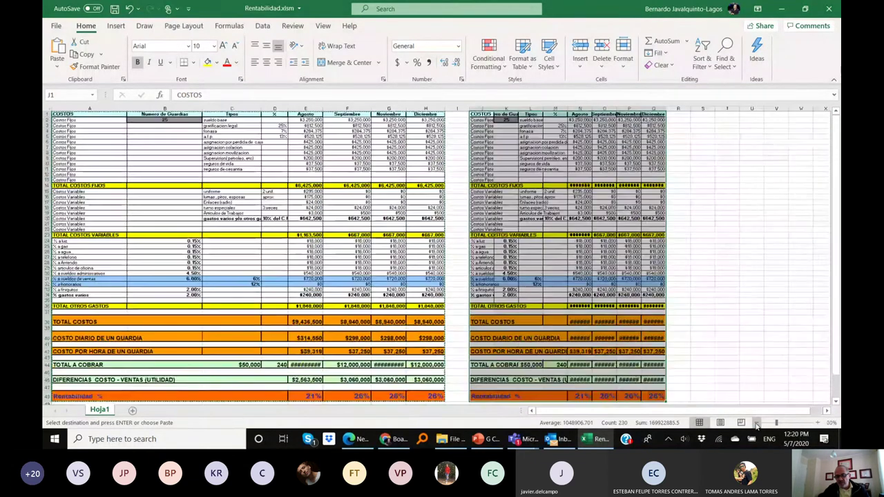
{"action": "left_click", "coordinate": [707, 115]}
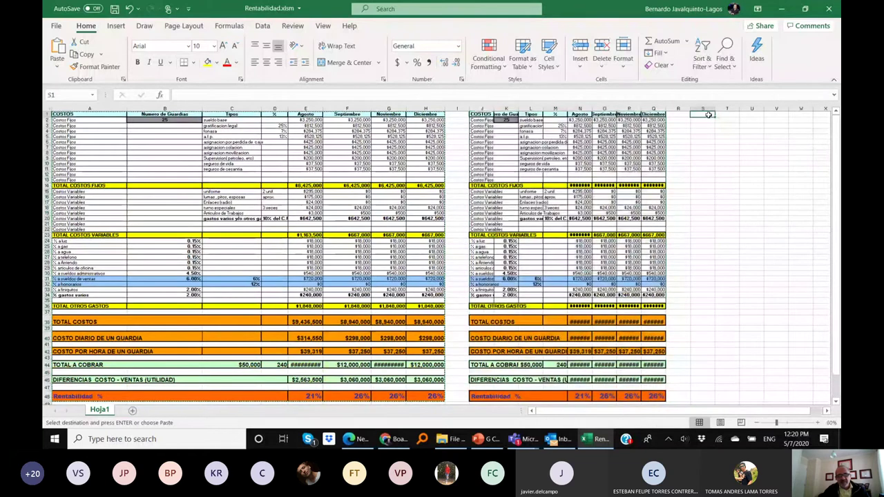
{"action": "left_click", "coordinate": [57, 47]}
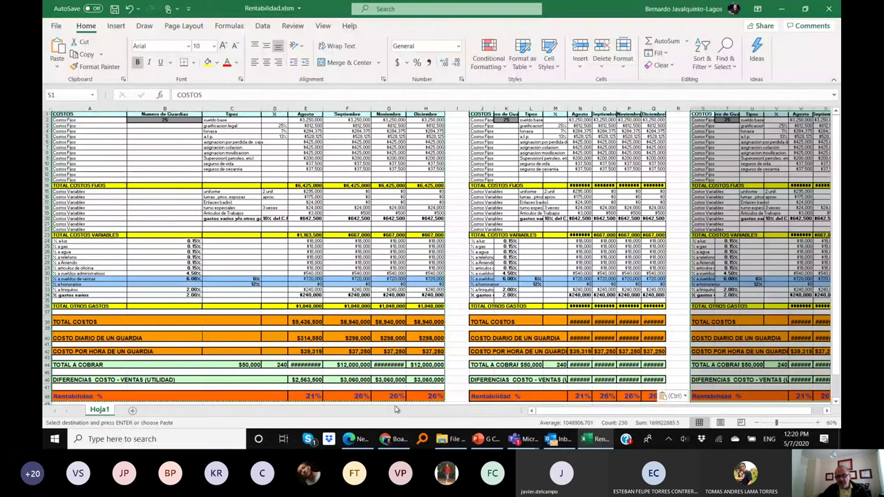
Enter 286 in H50, below the original table's Diciembre profitability.
{"action": "scroll", "coordinate": [528, 394], "scroll_direction": "down", "scroll_amount": 1}
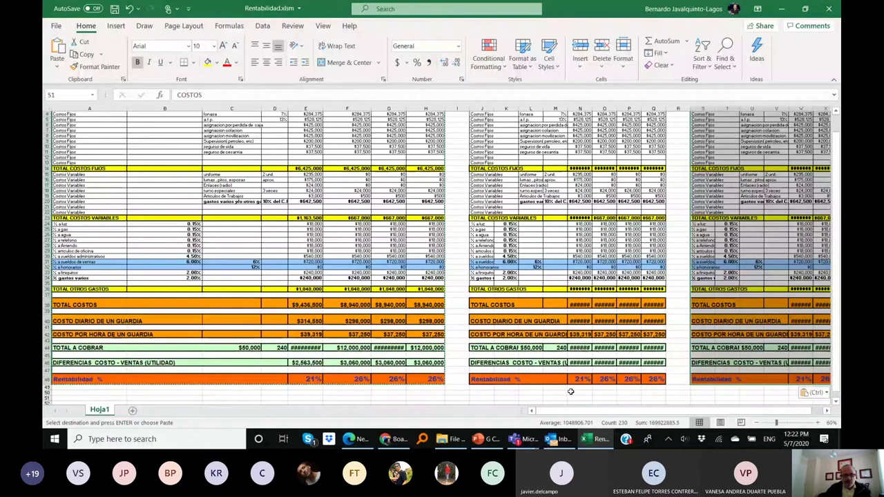
{"action": "left_click", "coordinate": [421, 392]}
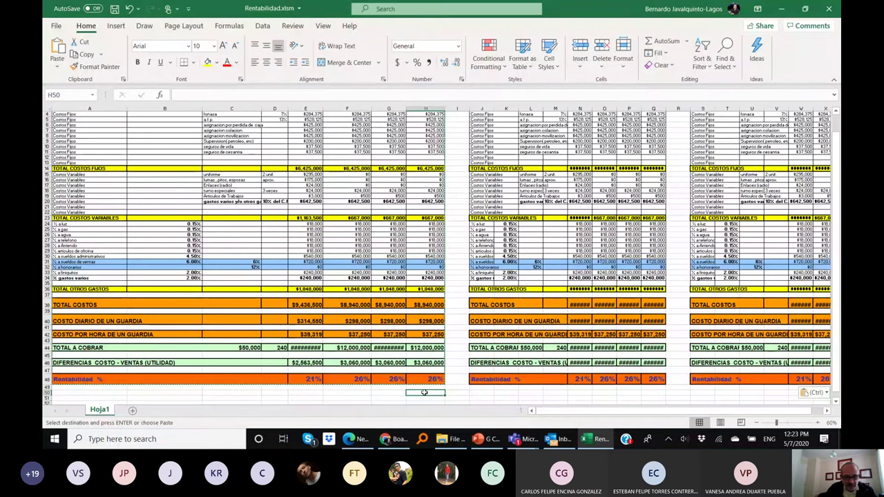
{"action": "type", "text": "2"}
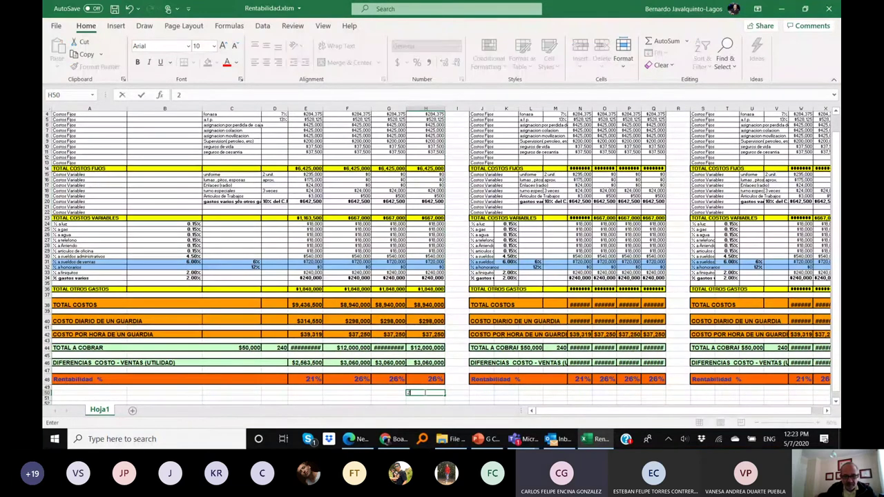
{"action": "type", "text": "8"}
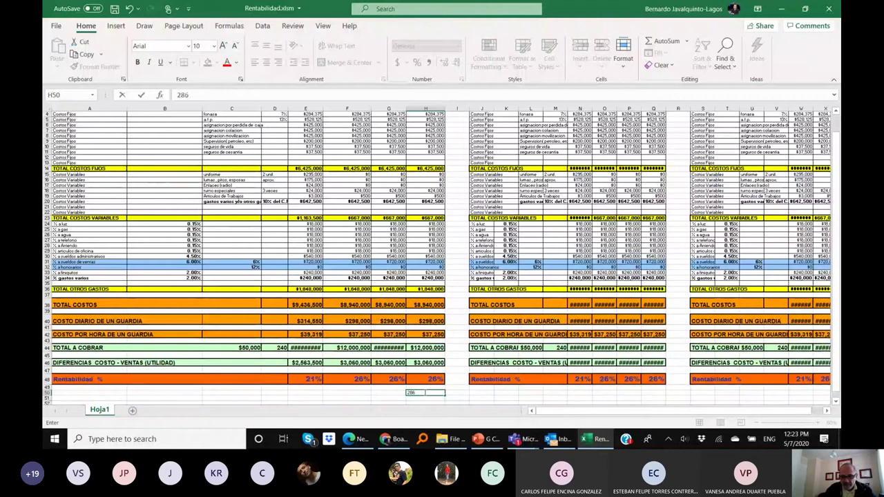
{"action": "type", "text": "6"}
{"action": "key", "text": "Right"}
Enter 286 in Q50, below the Diciembre profitability of the second table.
{"action": "key", "text": "Right"}
{"action": "key", "text": "Right"}
{"action": "key", "text": "Right"}
{"action": "key", "text": "Right"}
{"action": "key", "text": "Right"}
{"action": "key", "text": "Right"}
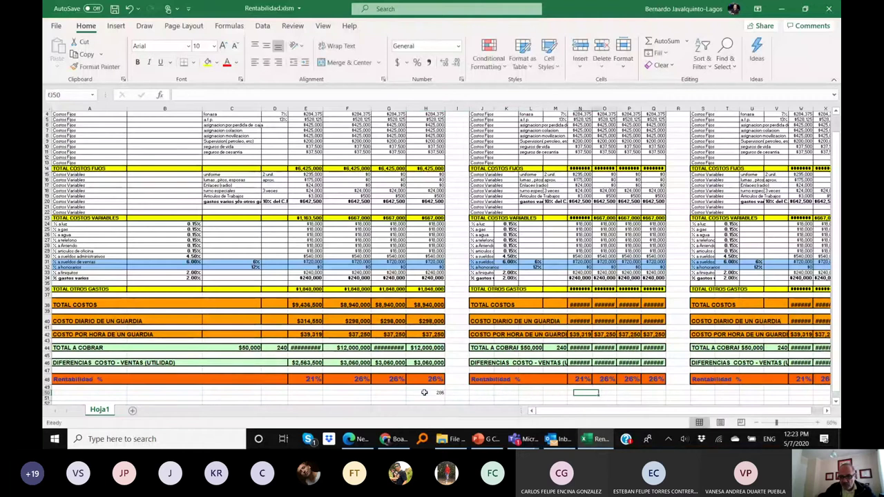
{"action": "key", "text": "Right"}
{"action": "key", "text": "Right"}
{"action": "key", "text": "Right"}
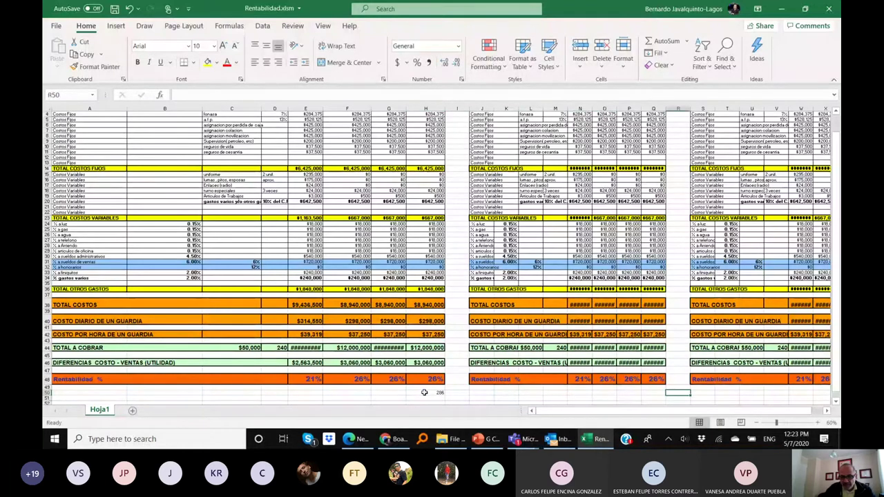
{"action": "key", "text": "Left"}
{"action": "type", "text": "2"}
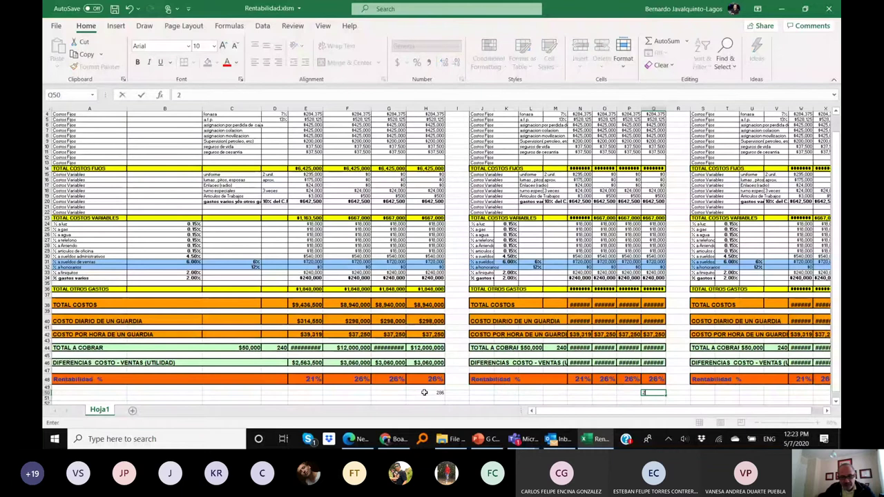
{"action": "type", "text": "86"}
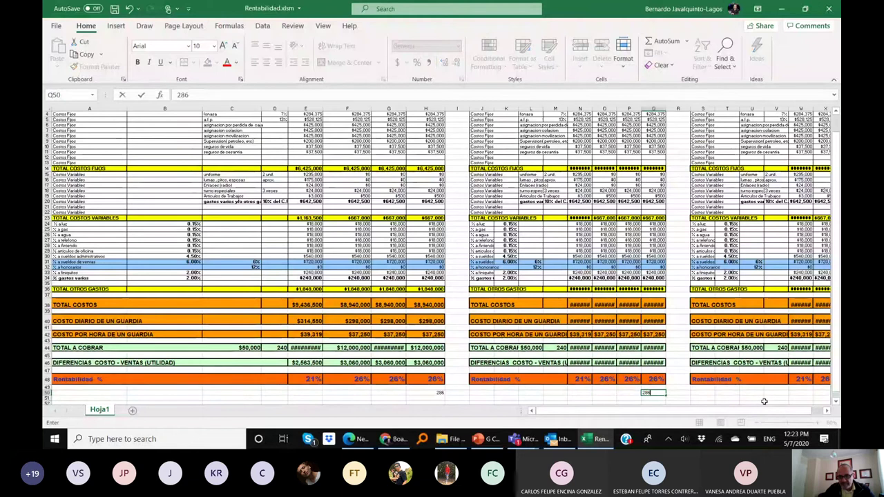
{"action": "scroll", "coordinate": [669, 325], "scroll_direction": "down", "scroll_amount": 1}
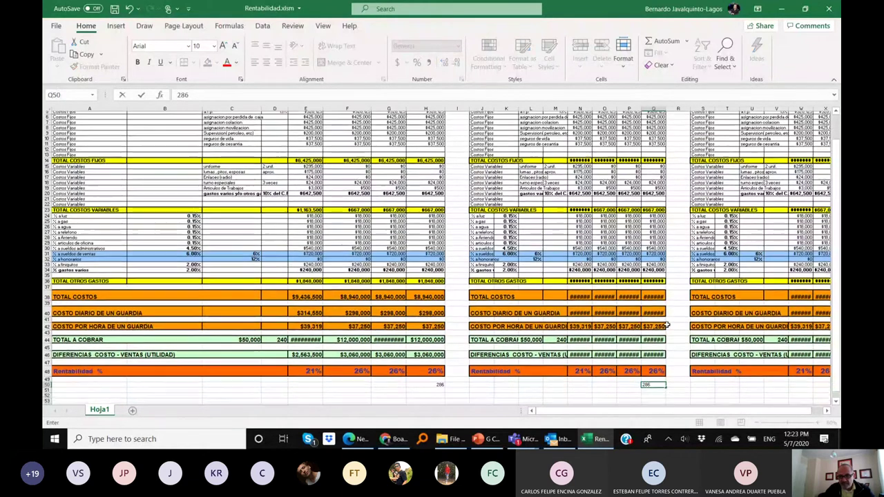
{"action": "scroll", "coordinate": [656, 345], "scroll_direction": "down", "scroll_amount": 2}
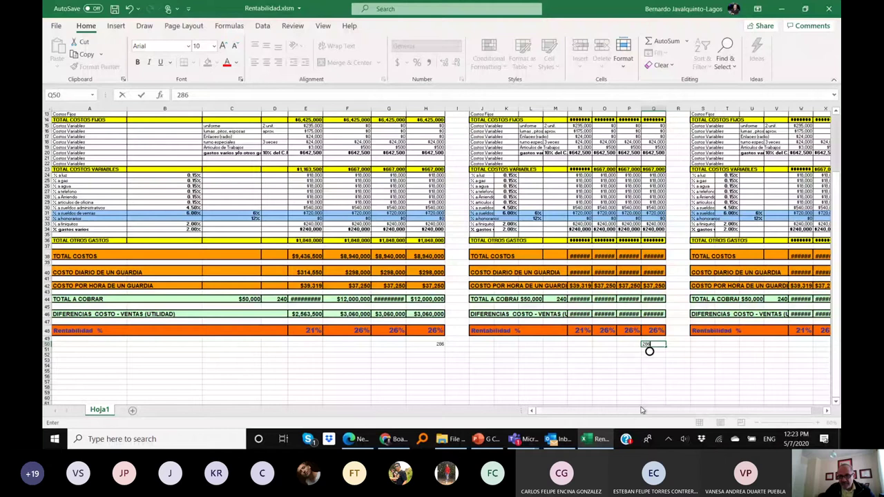
Enter the two-table total of 572 in Q53, below the second table.
{"action": "left_click", "coordinate": [650, 360]}
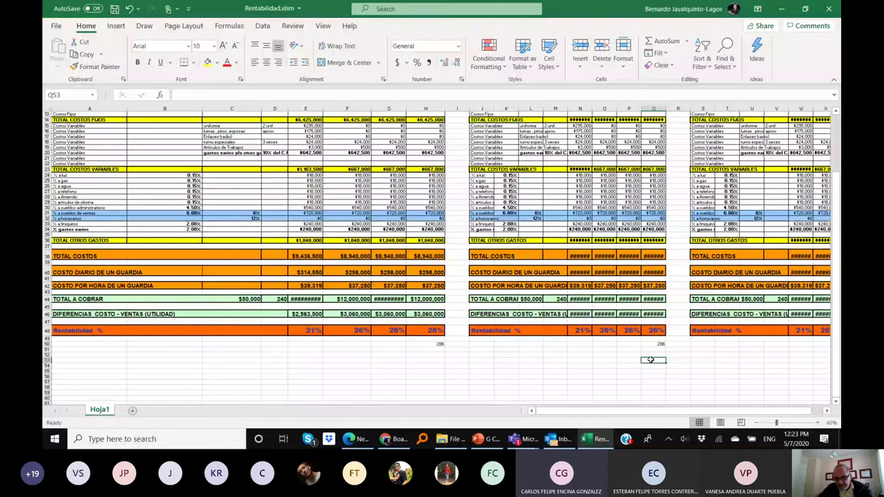
{"action": "type", "text": "5"}
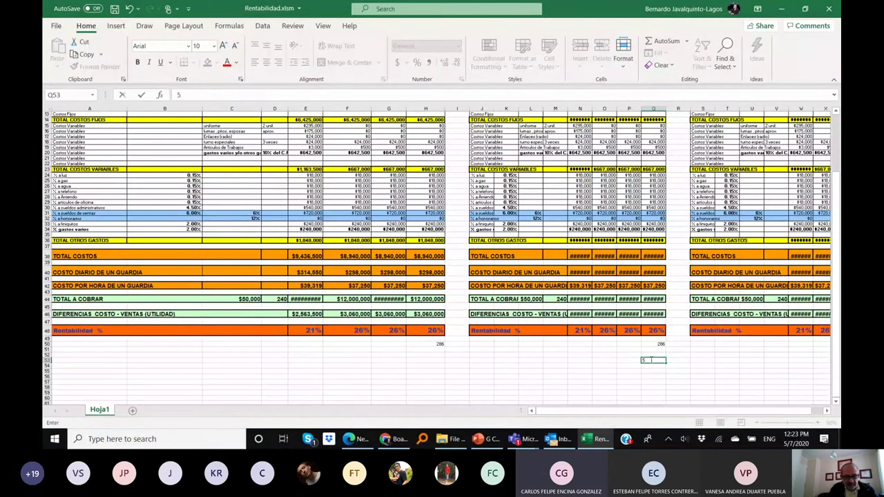
{"action": "type", "text": "72"}
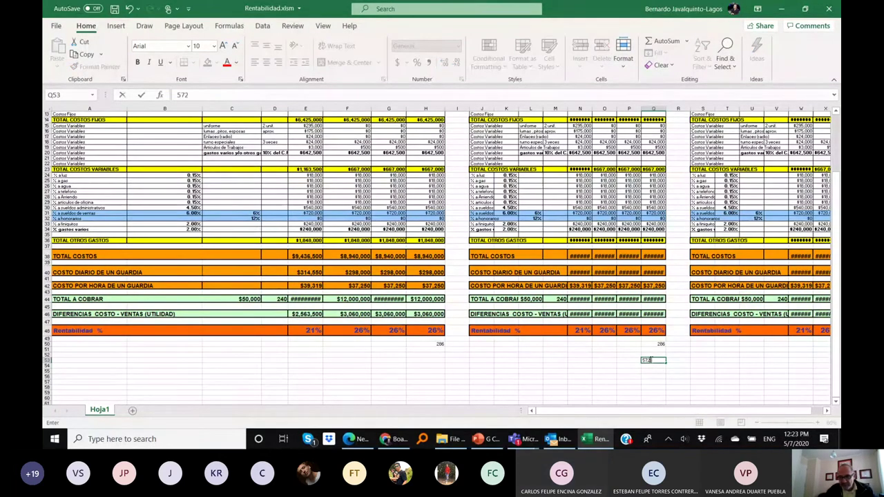
{"action": "left_click", "coordinate": [657, 372]}
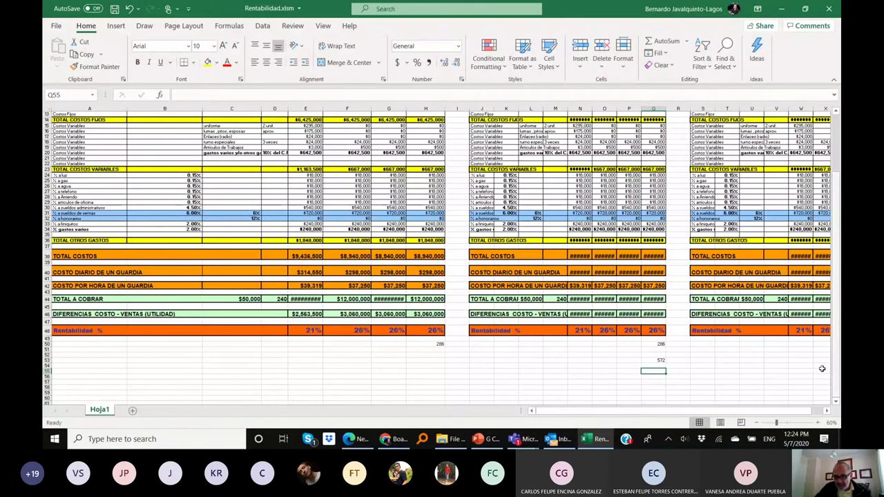
Enter 286 in Z50, below the Diciembre profitability of the third table.
{"action": "scroll", "coordinate": [822, 369], "scroll_direction": "right", "scroll_amount": 1}
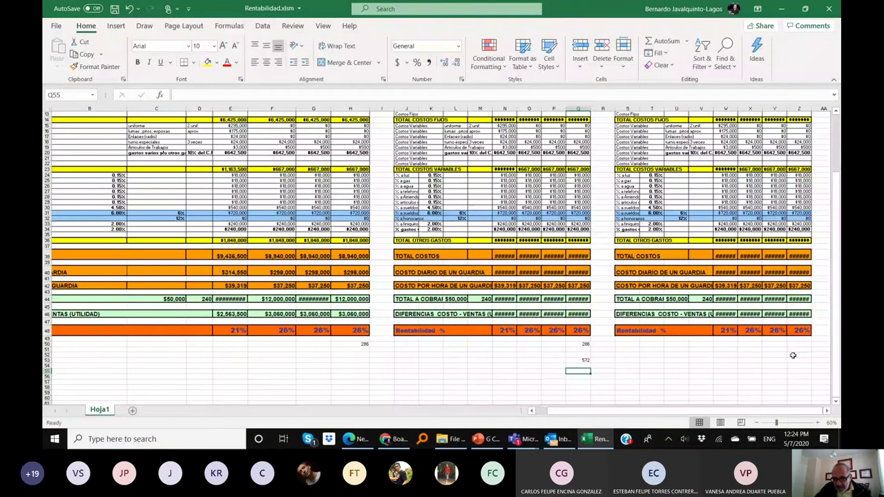
{"action": "left_click", "coordinate": [797, 344]}
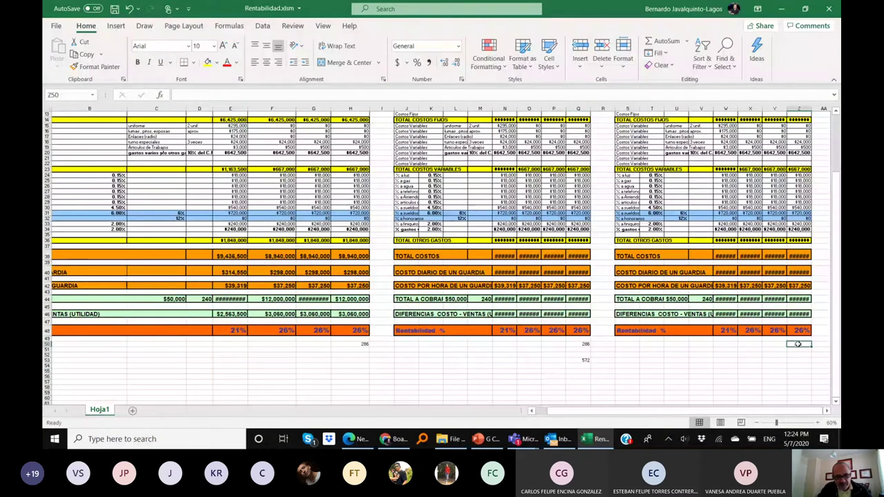
{"action": "type", "text": "28"}
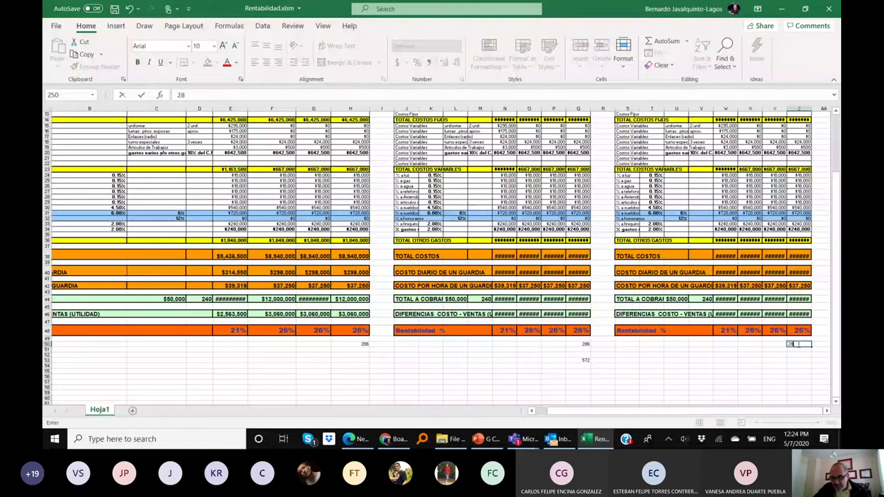
{"action": "type", "text": "6"}
Enter the three-table total of 858 in Z52, below the third table.
{"action": "left_click", "coordinate": [801, 356]}
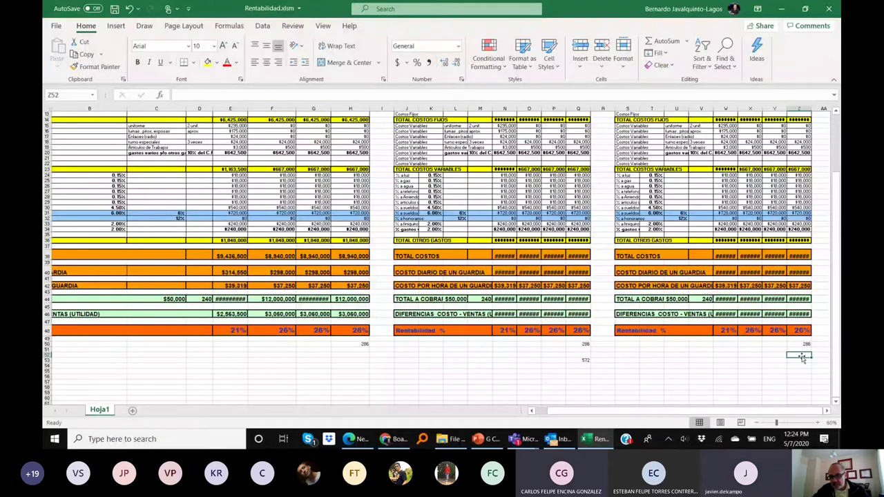
{"action": "type", "text": "8"}
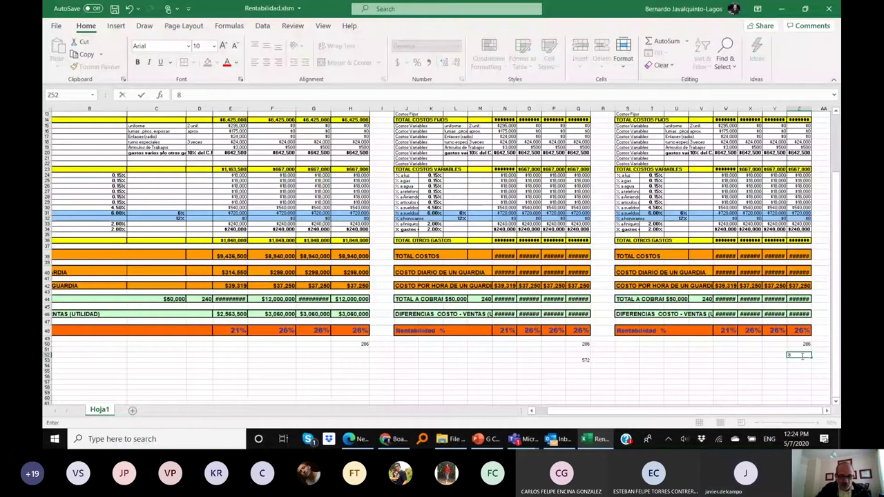
{"action": "type", "text": "58"}
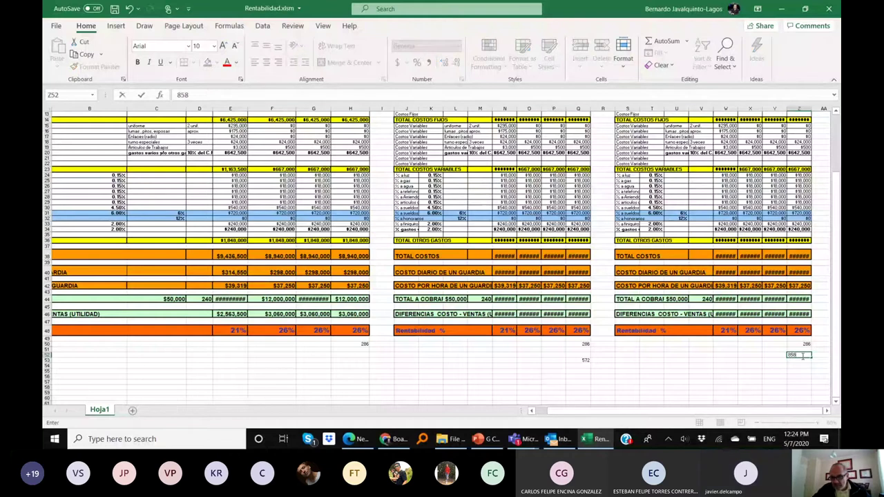
{"action": "left_click", "coordinate": [803, 366]}
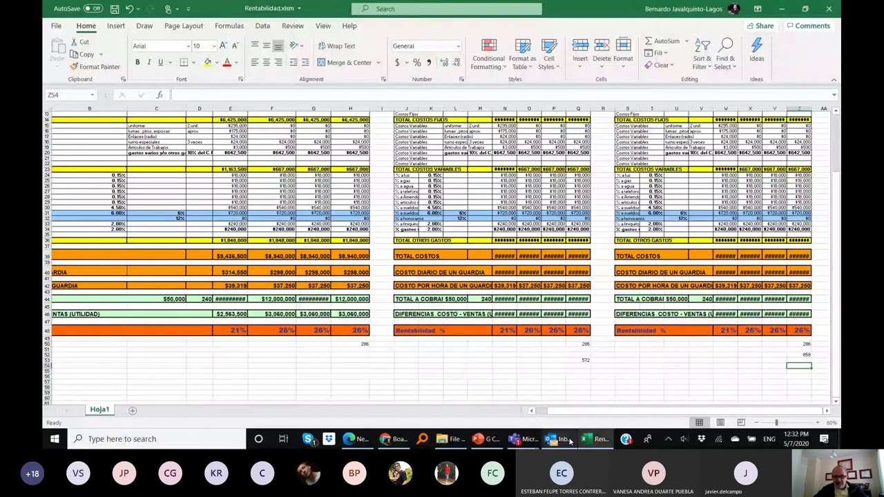
Minimize the Rentabilidad.xlsm workbook and return to the Microsoft Teams meeting.
{"action": "mouse_move", "coordinate": [537, 439]}
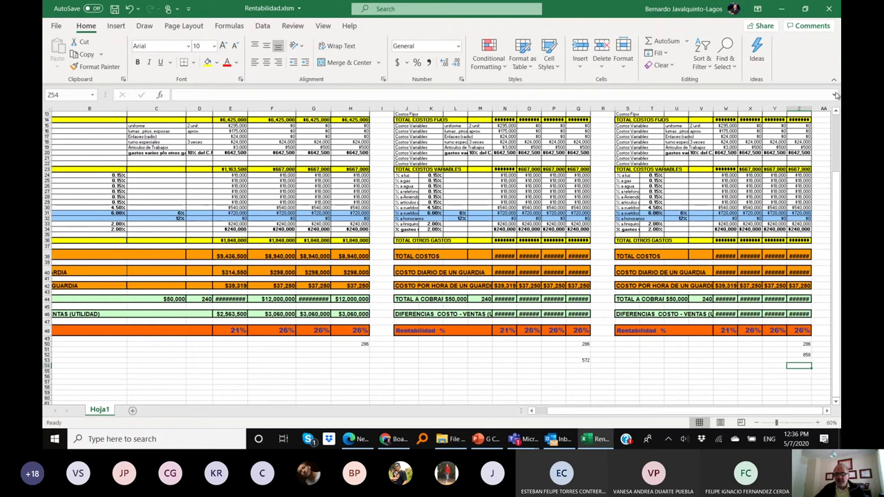
{"action": "left_click", "coordinate": [778, 9]}
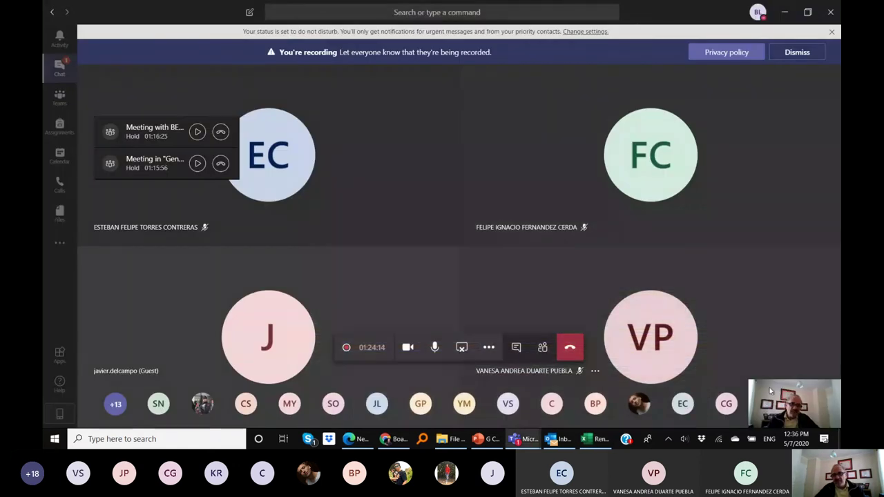